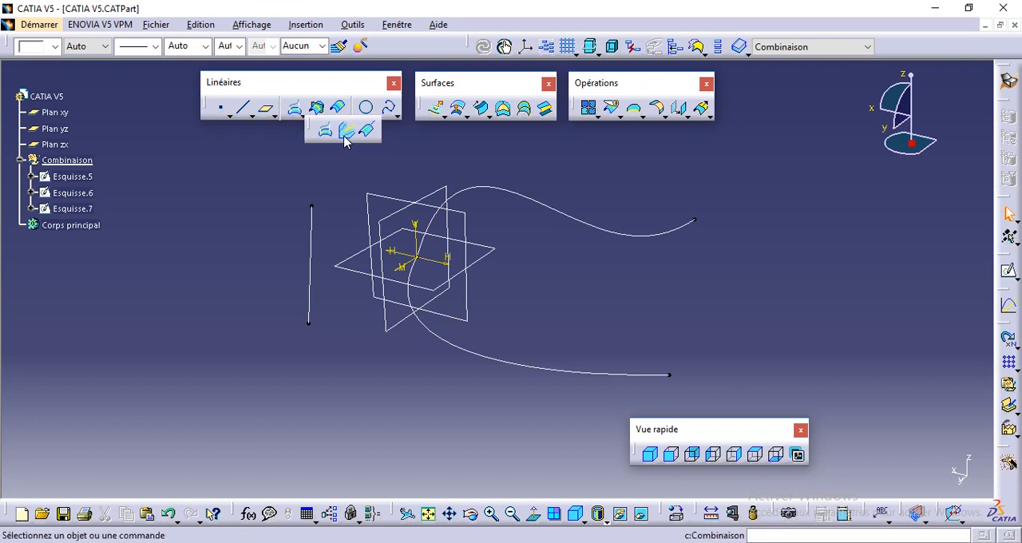
- Examine the three sketches and the reference planes they lie on
{"action": "left_click", "coordinate": [345, 182]}
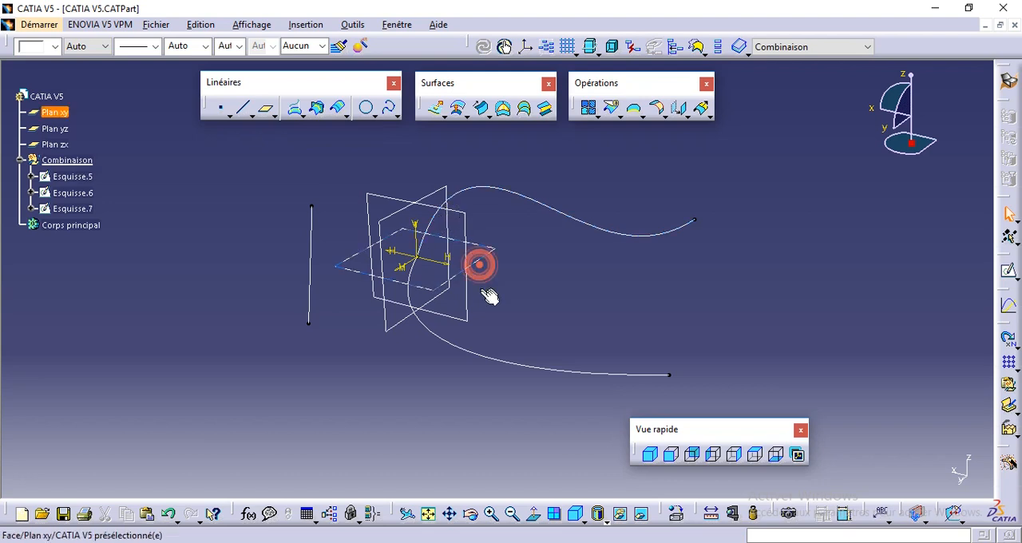
{"action": "middle_click_drag", "start_coordinate": [486, 299], "coordinate": [480, 298]}
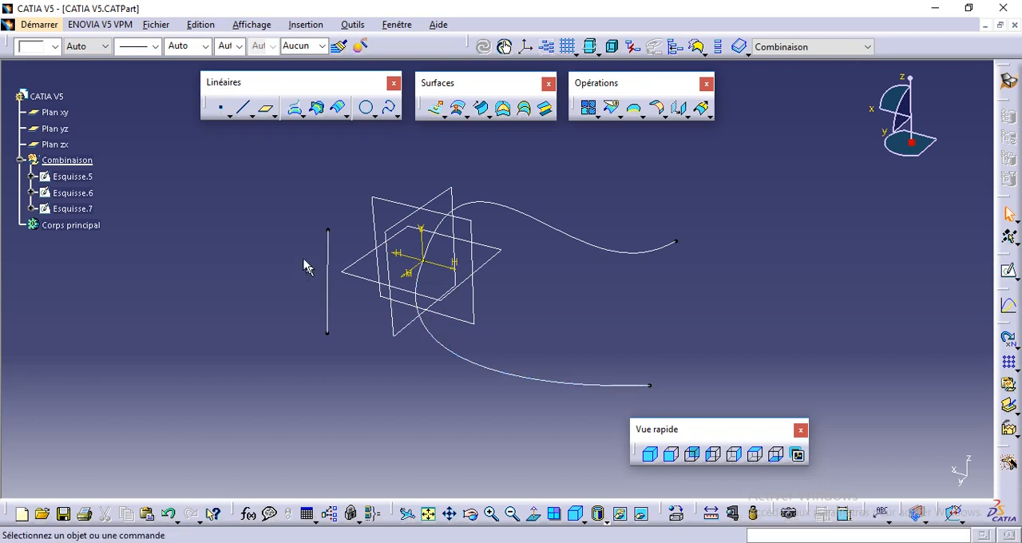
{"action": "left_click", "coordinate": [418, 277]}
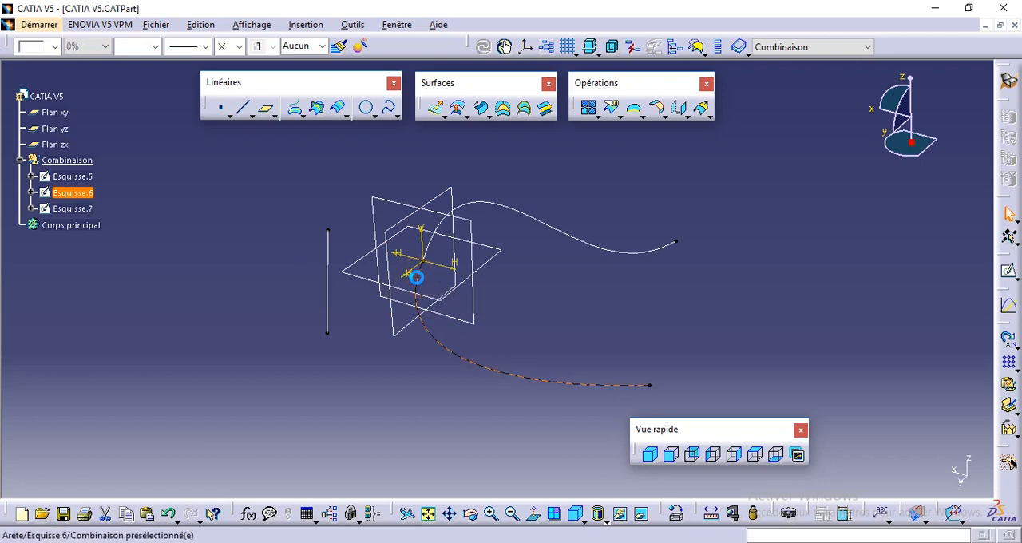
{"action": "left_click", "coordinate": [365, 277]}
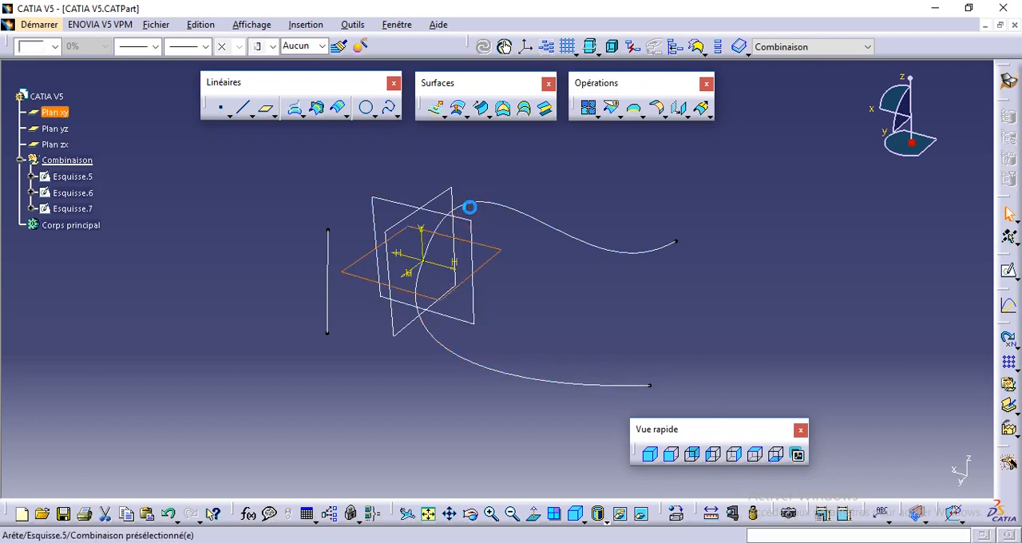
{"action": "left_click", "coordinate": [471, 208]}
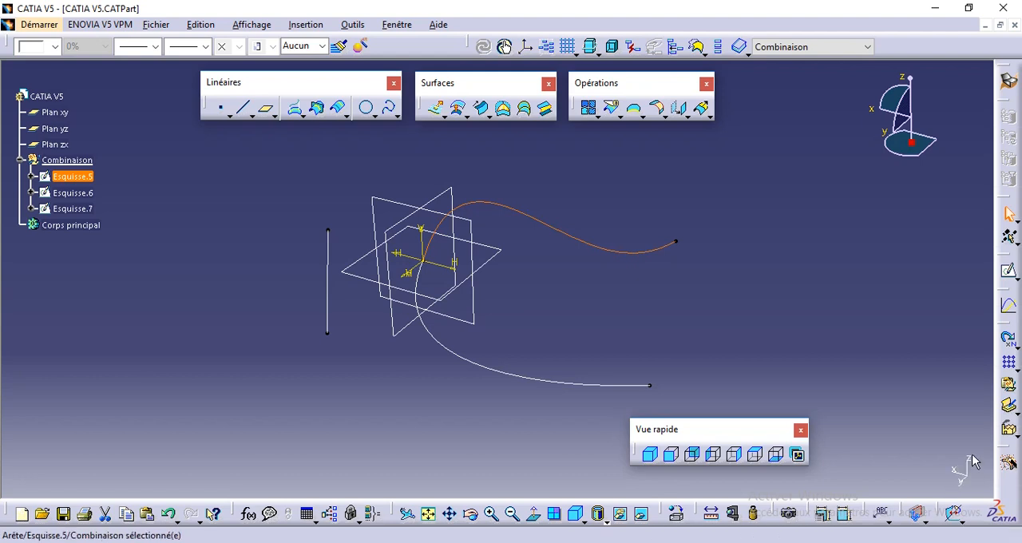
{"action": "left_click", "coordinate": [331, 265]}
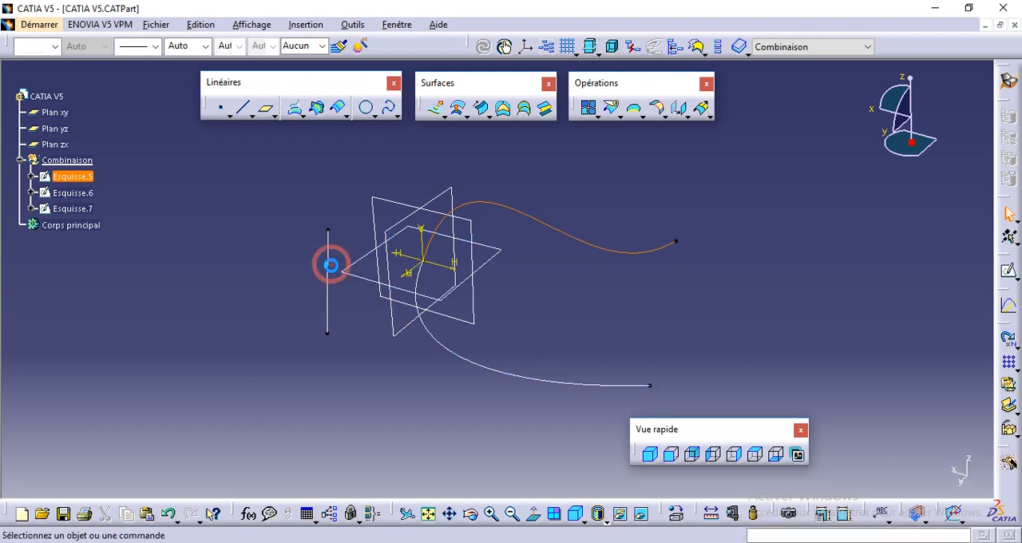
{"action": "left_click", "coordinate": [326, 275]}
{"action": "left_click", "coordinate": [397, 227]}
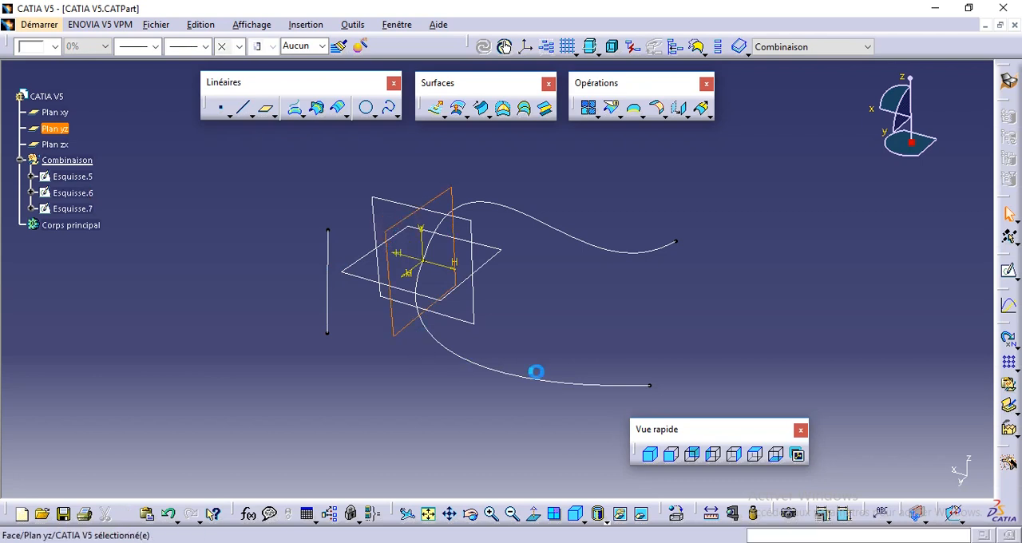
{"action": "left_click", "coordinate": [575, 306]}
{"action": "middle_click_drag", "start_coordinate": [558, 357], "coordinate": [486, 342]}
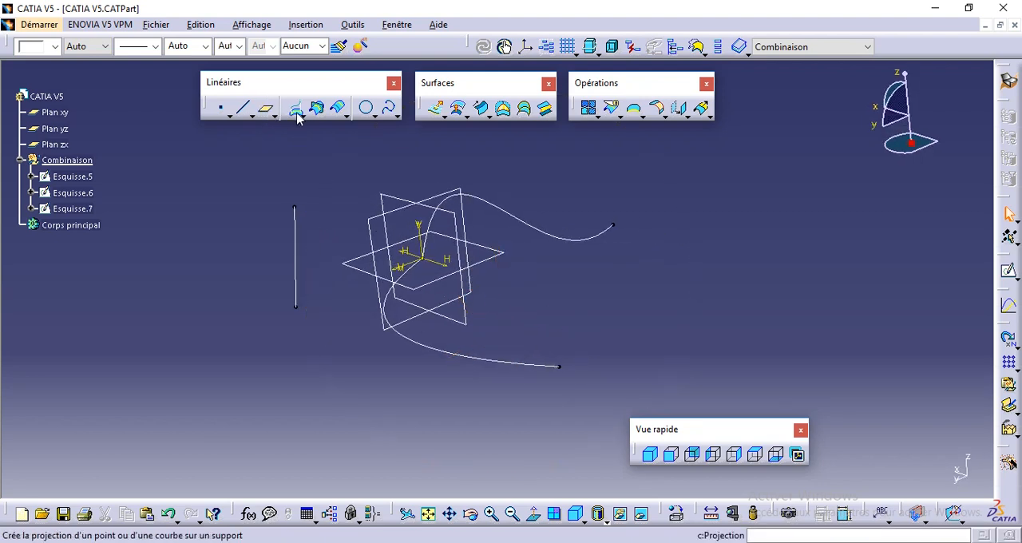
- Combine the curves Esquisse.5 and Esquisse.6 using the Normales combination type, previewing the result before validating it
{"action": "left_click", "coordinate": [300, 112]}
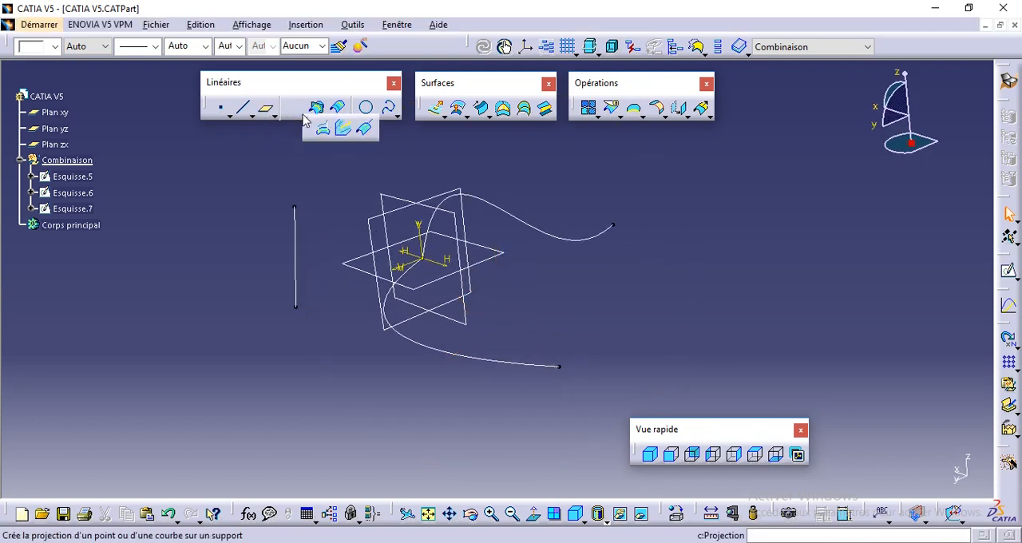
{"action": "left_click", "coordinate": [344, 128]}
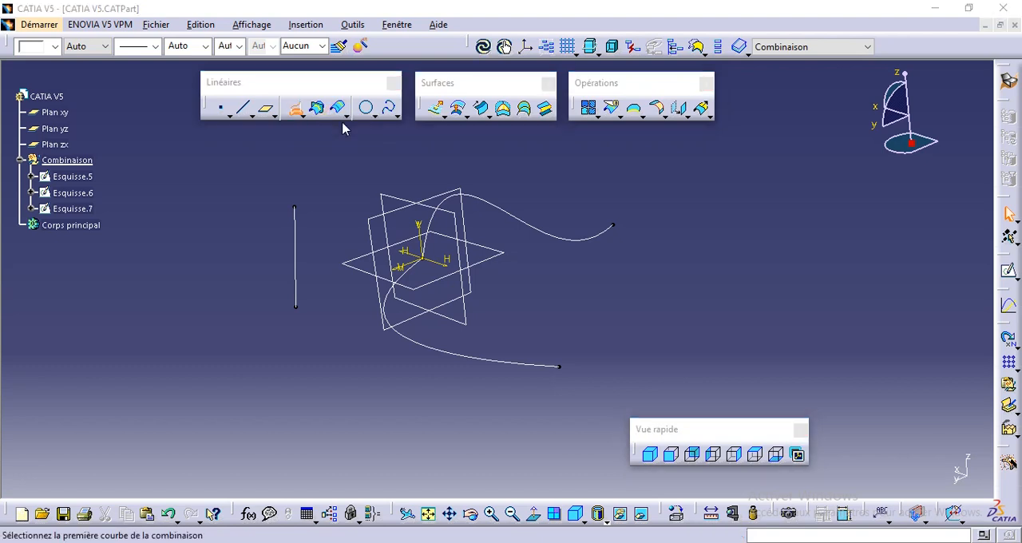
{"action": "left_click_drag", "start_coordinate": [749, 130], "coordinate": [749, 159]}
{"action": "left_click", "coordinate": [803, 185]}
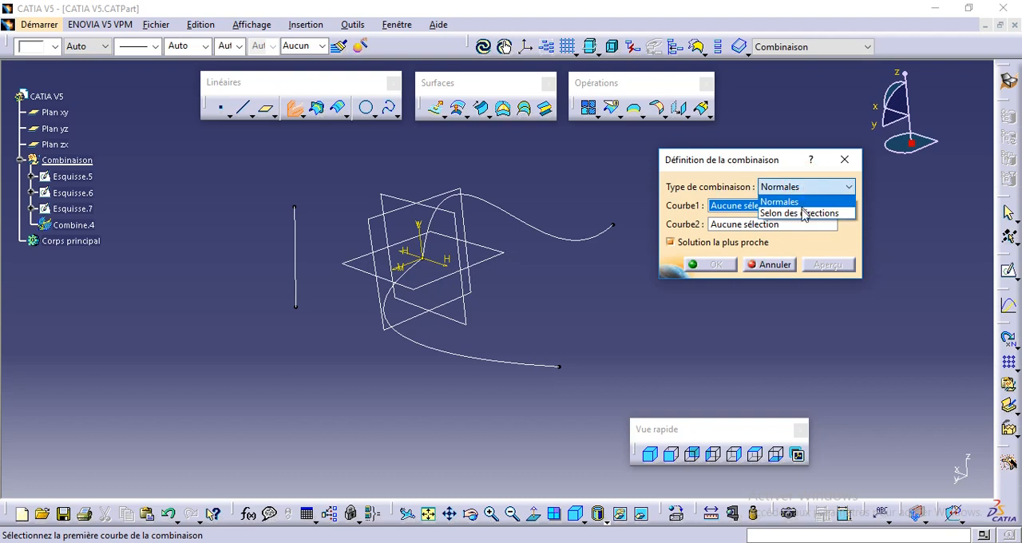
{"action": "left_click", "coordinate": [739, 182]}
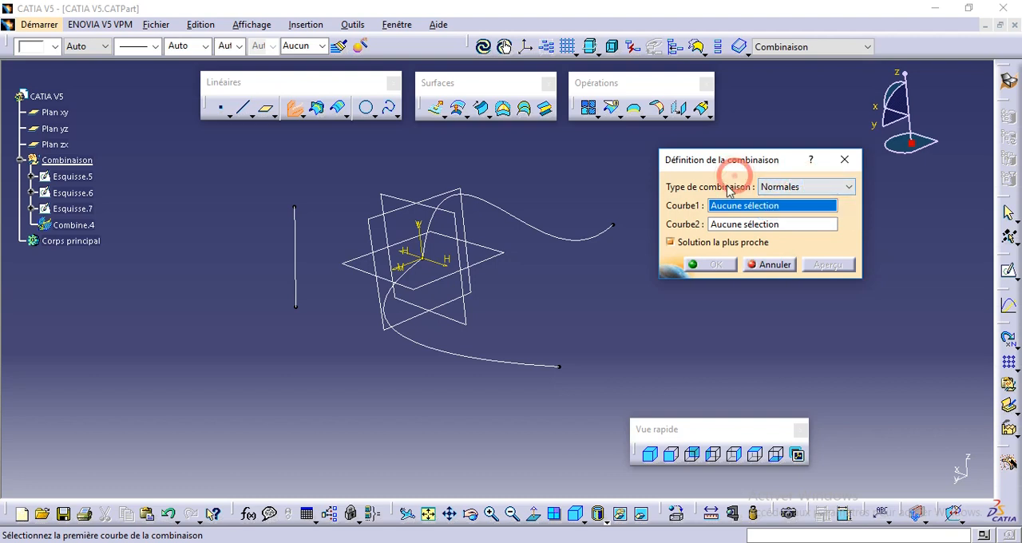
{"action": "left_click", "coordinate": [503, 215]}
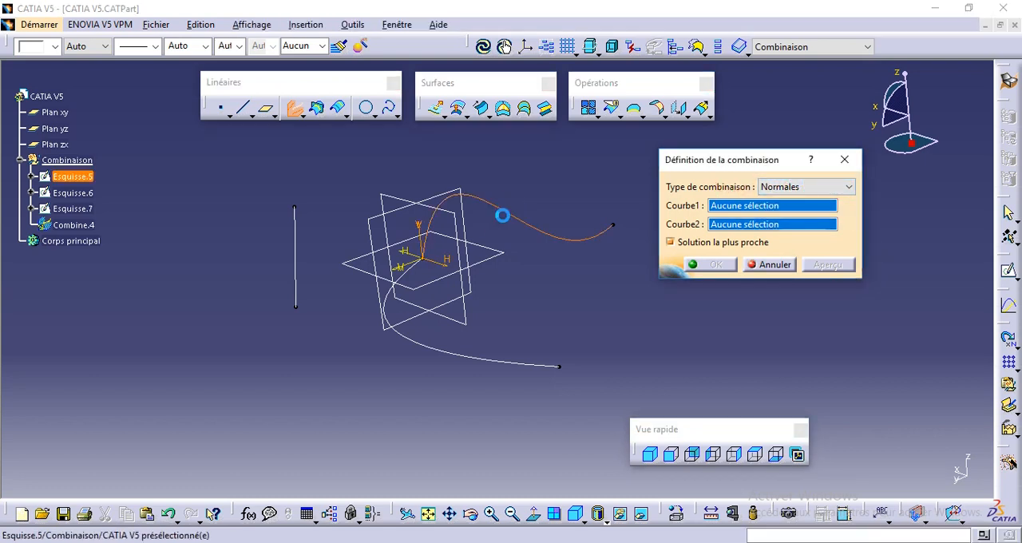
{"action": "left_click", "coordinate": [428, 351]}
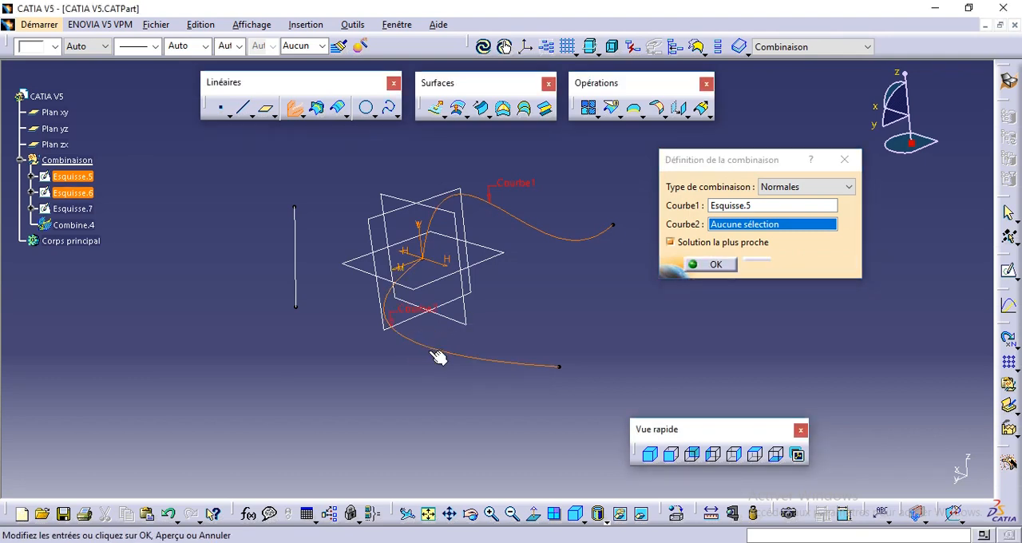
{"action": "left_click", "coordinate": [841, 264]}
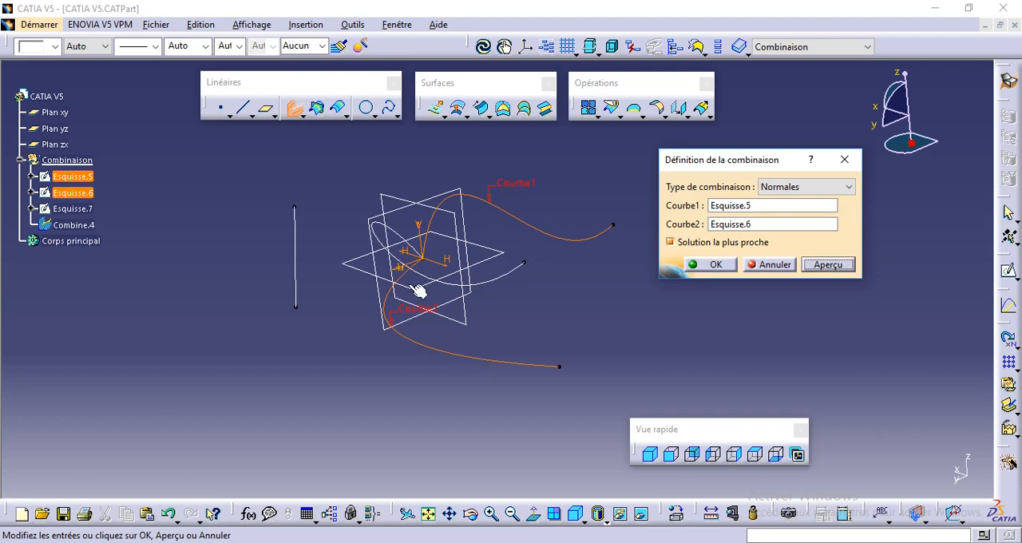
{"action": "middle_click_drag", "start_coordinate": [455, 304], "coordinate": [391, 352]}
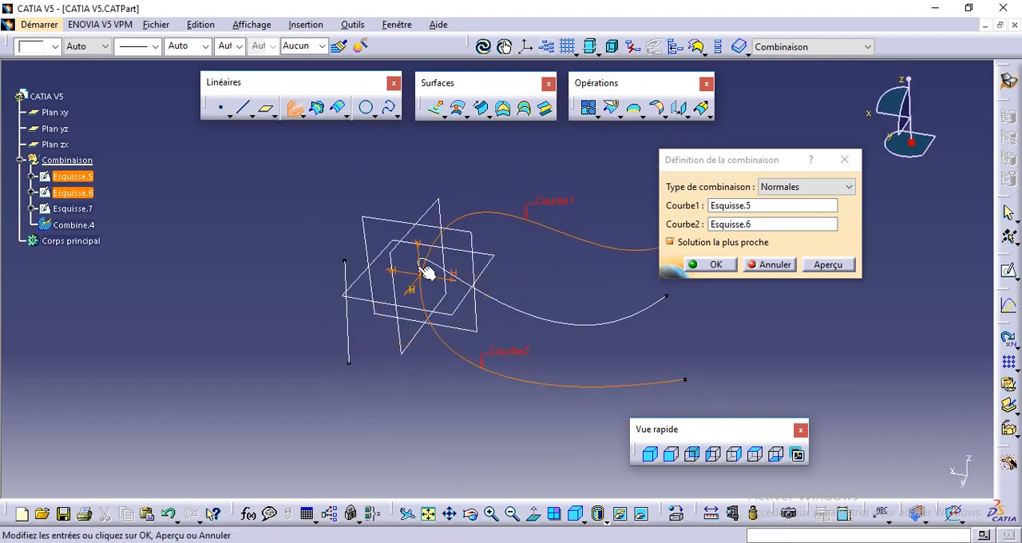
{"action": "middle_click_drag", "start_coordinate": [570, 289], "coordinate": [506, 233]}
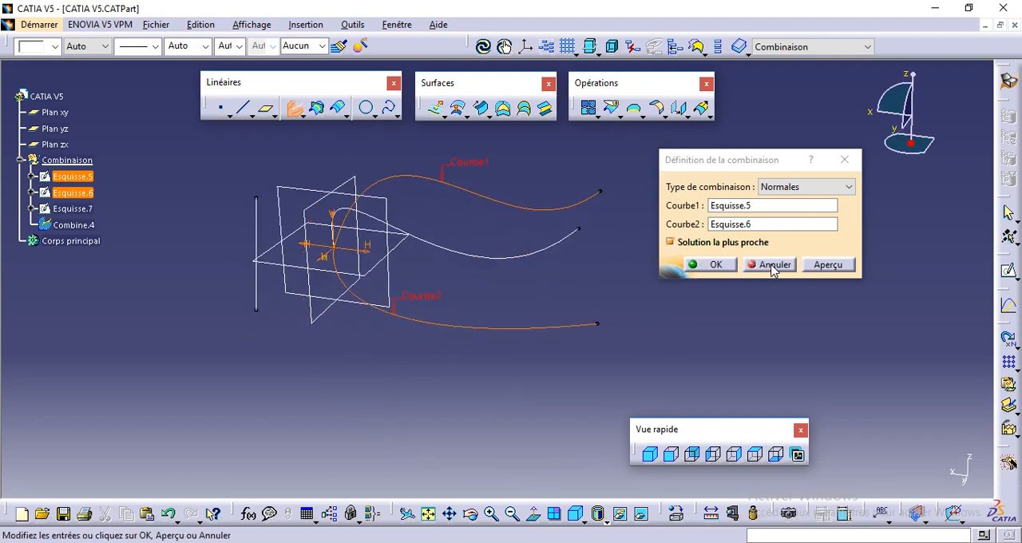
{"action": "left_click", "coordinate": [719, 265]}
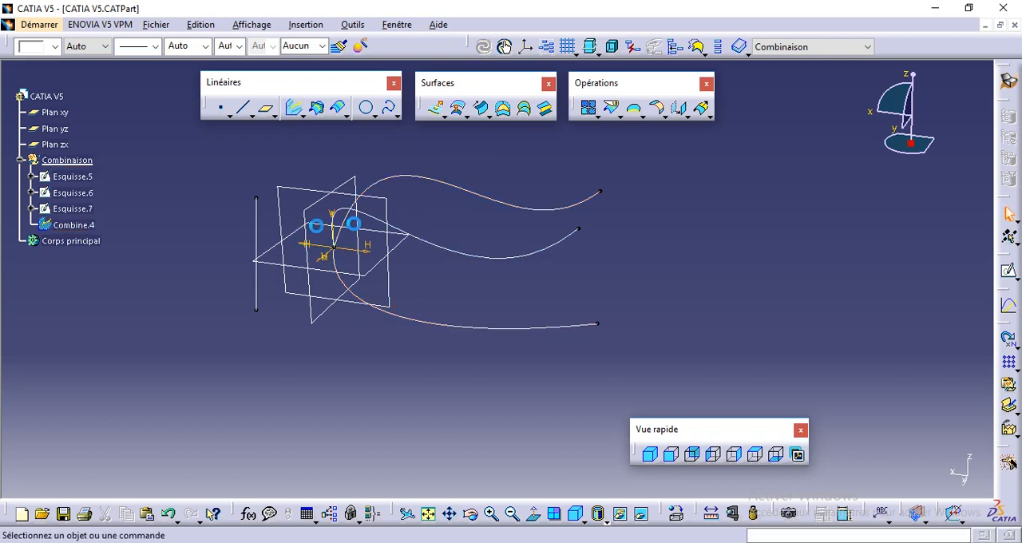
- Hide the combined curve
{"action": "left_click", "coordinate": [76, 226]}
{"action": "right_click", "coordinate": [77, 228]}
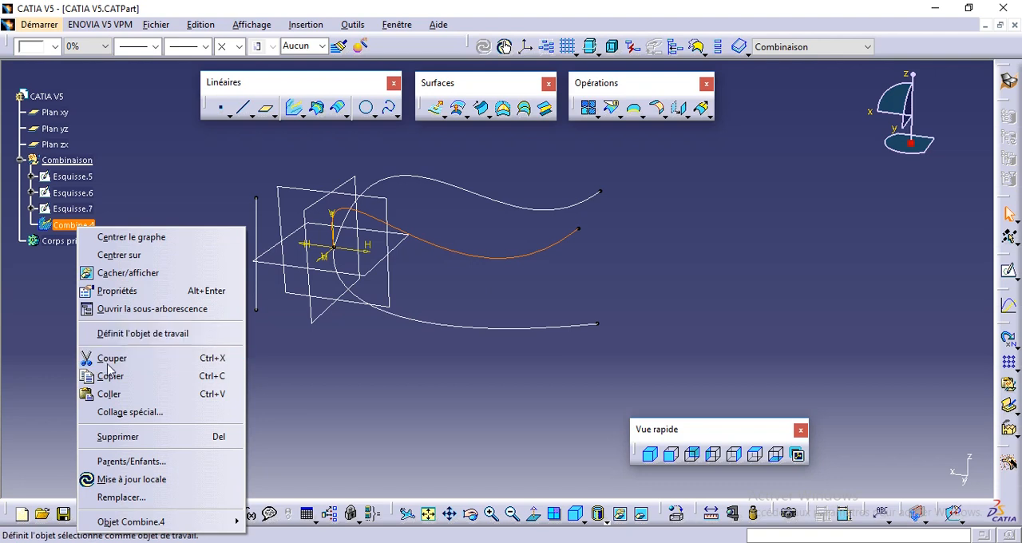
{"action": "left_click", "coordinate": [119, 273]}
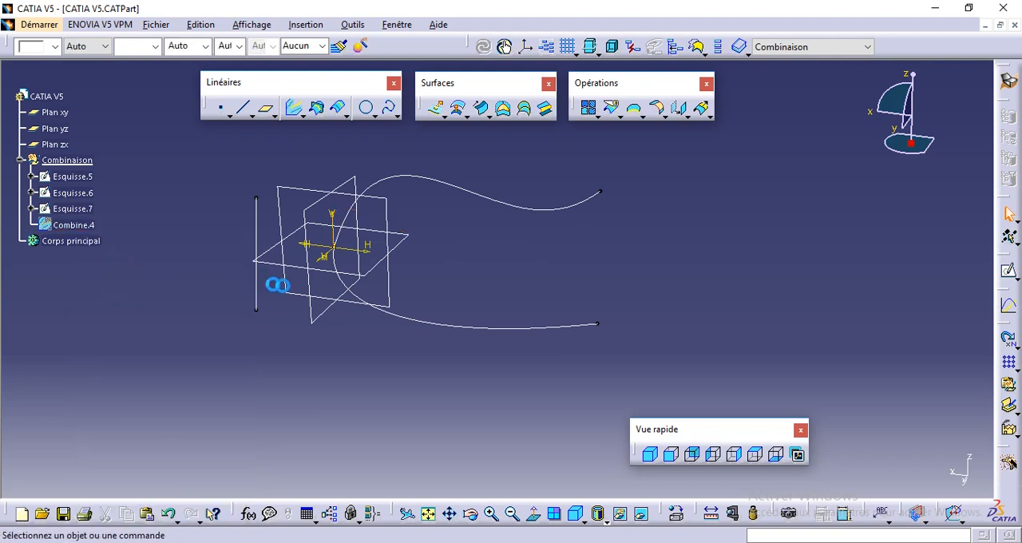
- Examine the two source curves, Esquisse.5 and Esquisse.6, from several angles
{"action": "middle_click_drag", "start_coordinate": [325, 295], "coordinate": [337, 319]}
{"action": "middle_click_drag", "start_coordinate": [389, 345], "coordinate": [359, 346]}
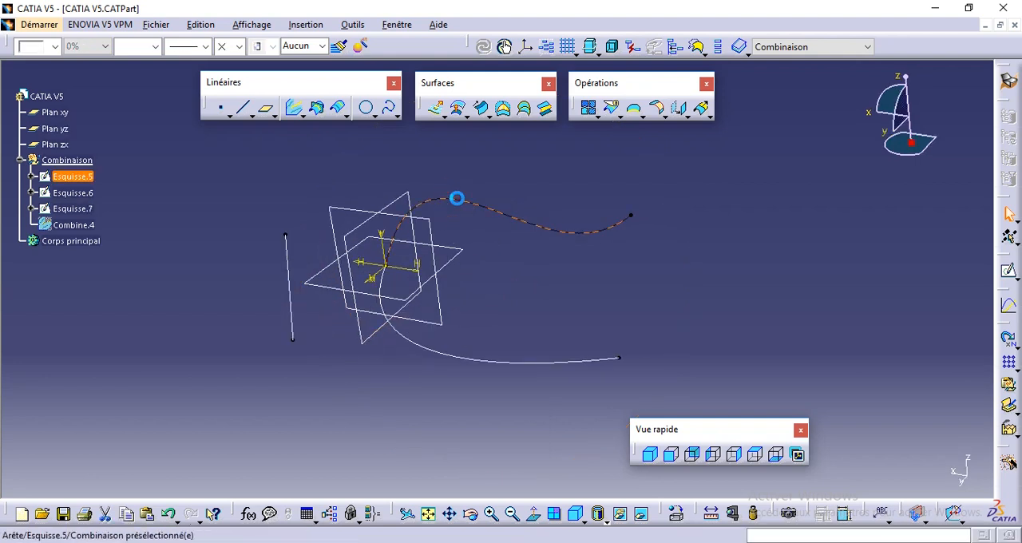
{"action": "left_click", "coordinate": [456, 198]}
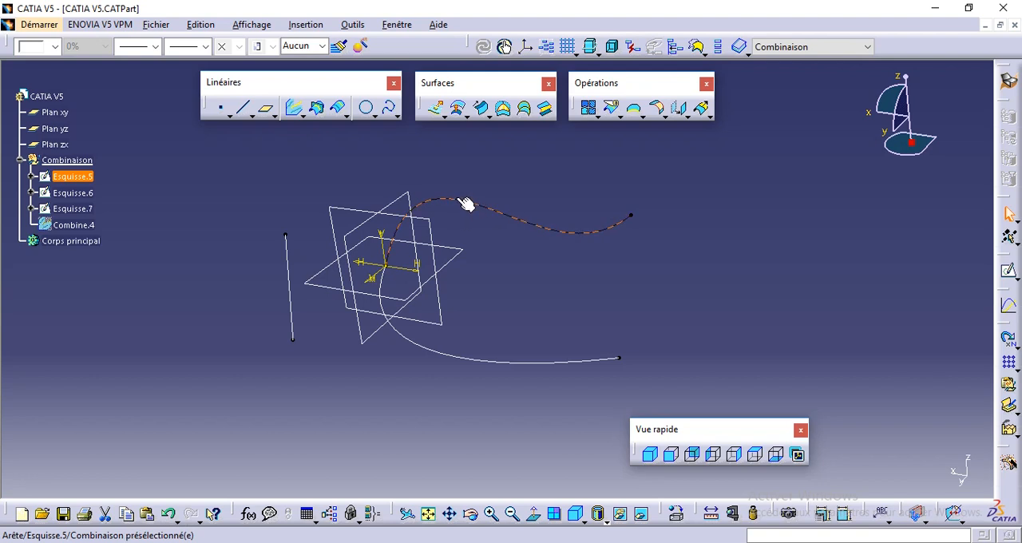
{"action": "left_click", "coordinate": [439, 353]}
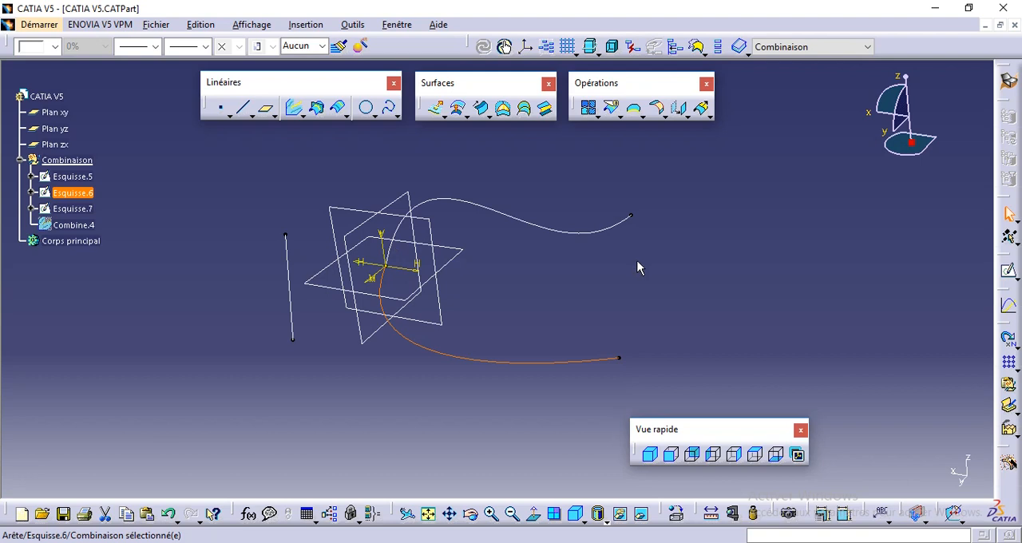
{"action": "left_click", "coordinate": [249, 308]}
{"action": "left_click", "coordinate": [83, 225]}
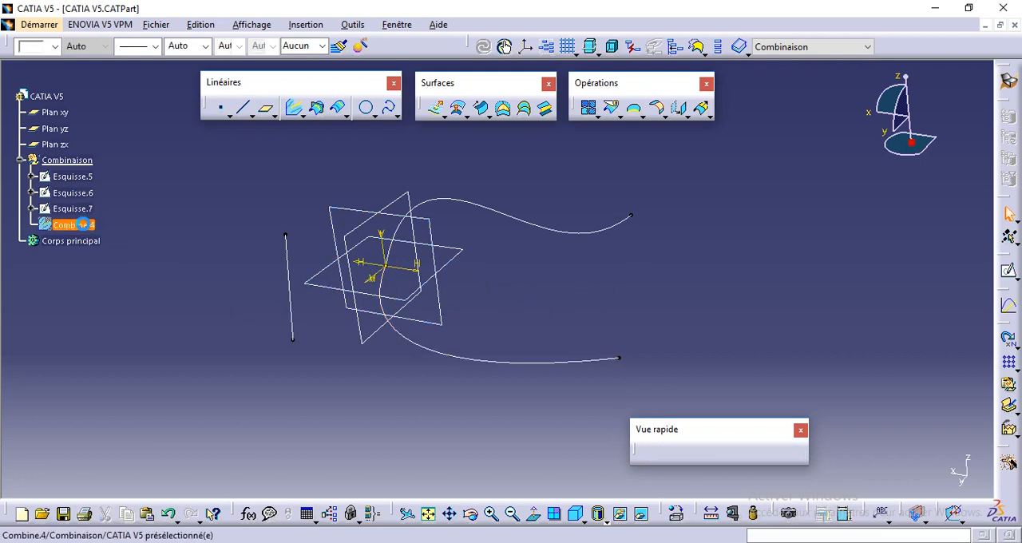
{"action": "left_click", "coordinate": [321, 182]}
{"action": "middle_click_drag", "start_coordinate": [504, 207], "coordinate": [517, 277]}
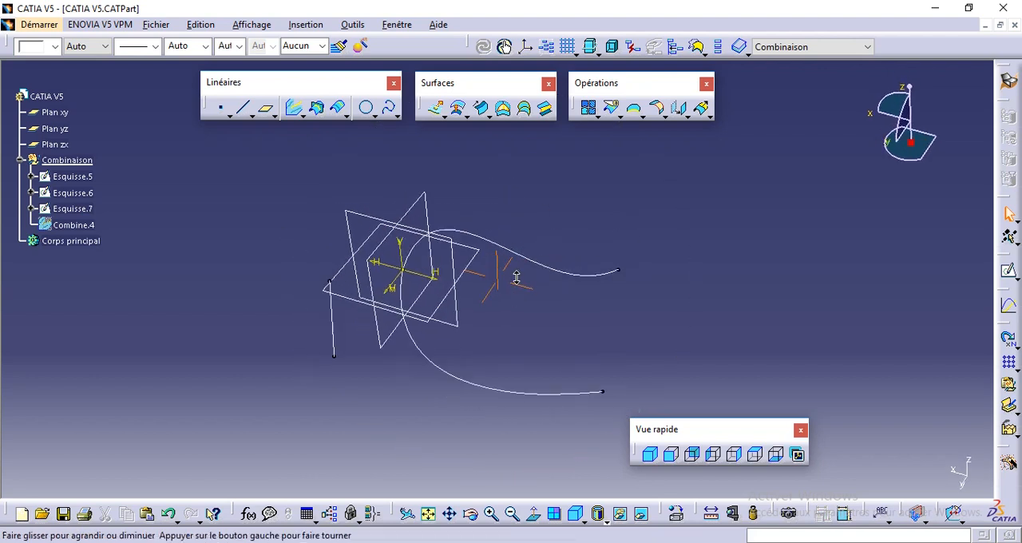
- Extrude Esquisse.5 as a surface 200 mm with symmetric extension, keeping the default direction normal to the sketch
{"action": "left_click", "coordinate": [435, 108]}
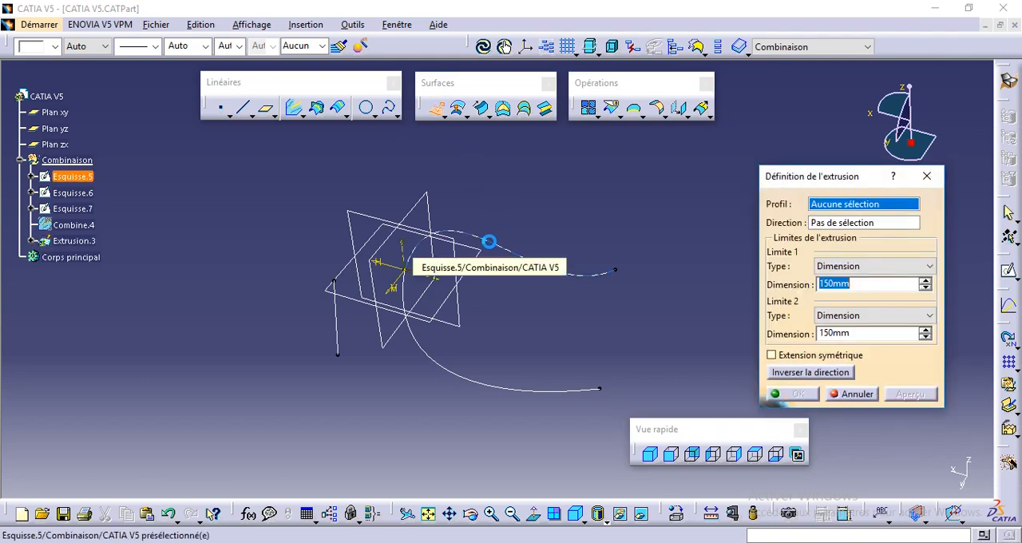
{"action": "left_click", "coordinate": [489, 241]}
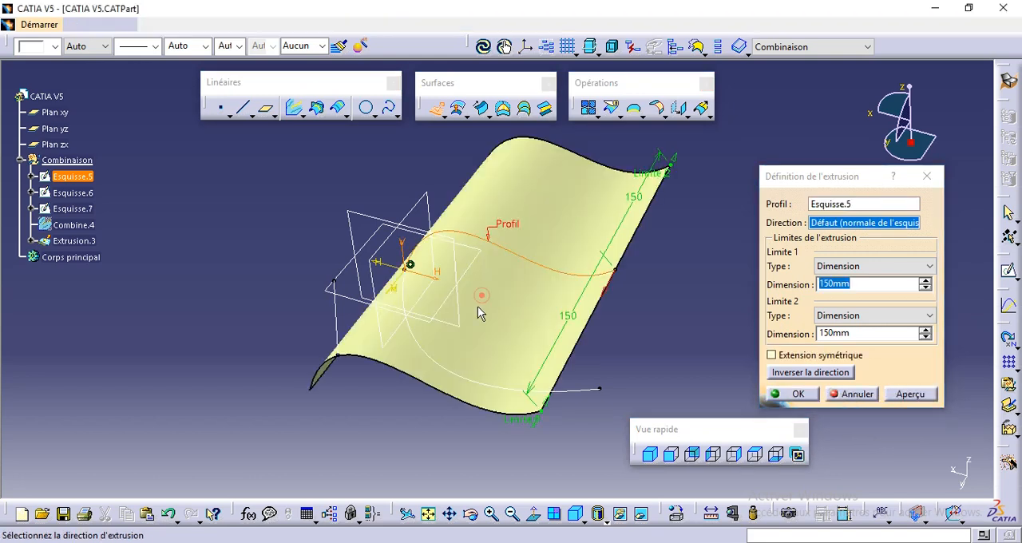
{"action": "middle_click_drag", "start_coordinate": [483, 295], "coordinate": [474, 345]}
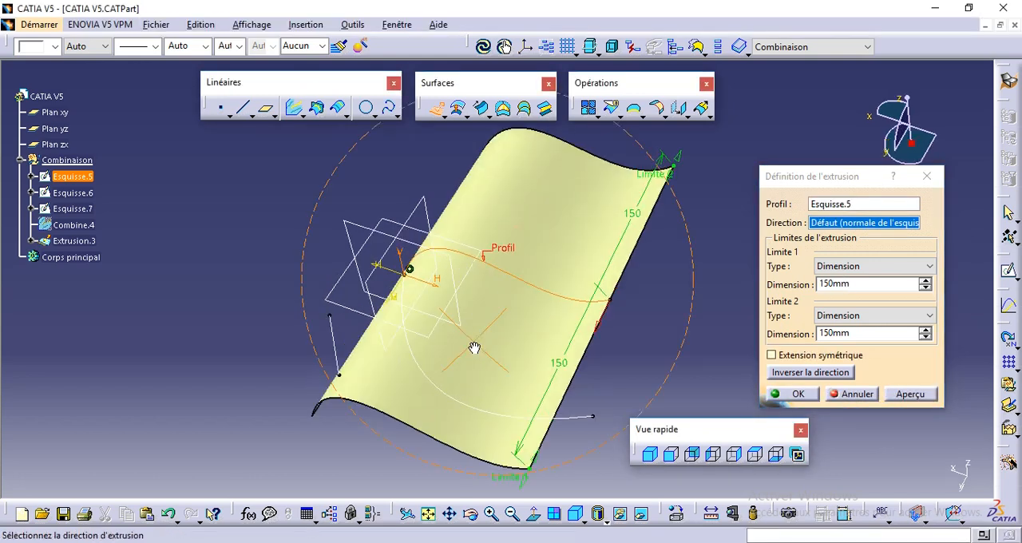
{"action": "double_click", "coordinate": [832, 285]}
{"action": "type", "text": "20"}
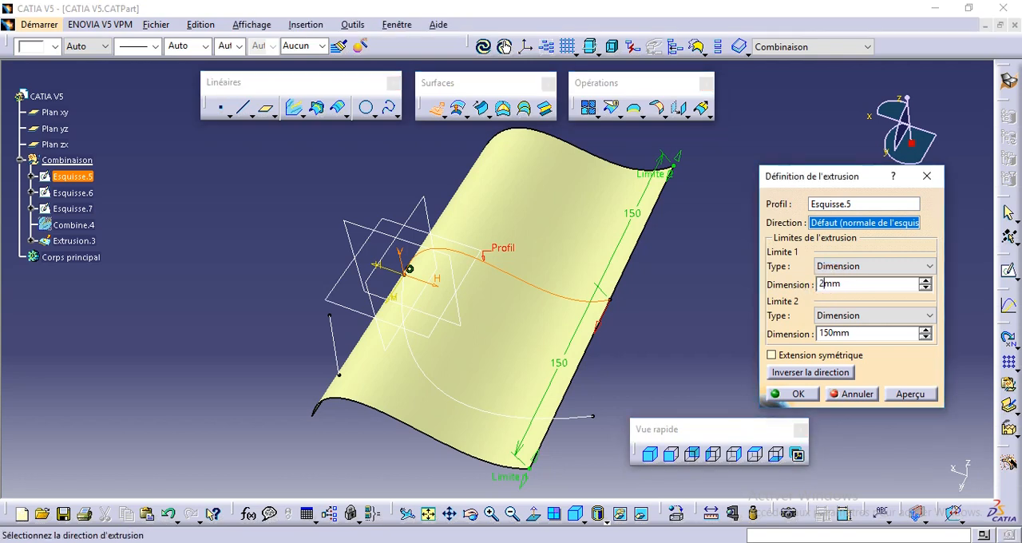
{"action": "left_click", "coordinate": [800, 353]}
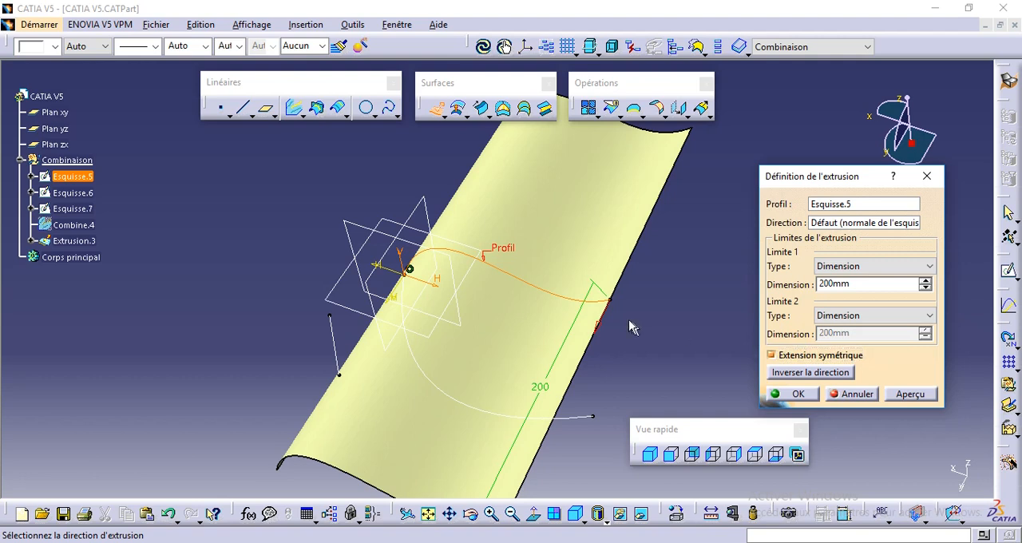
{"action": "middle_click_drag", "start_coordinate": [506, 269], "coordinate": [508, 293]}
{"action": "left_click", "coordinate": [796, 396]}
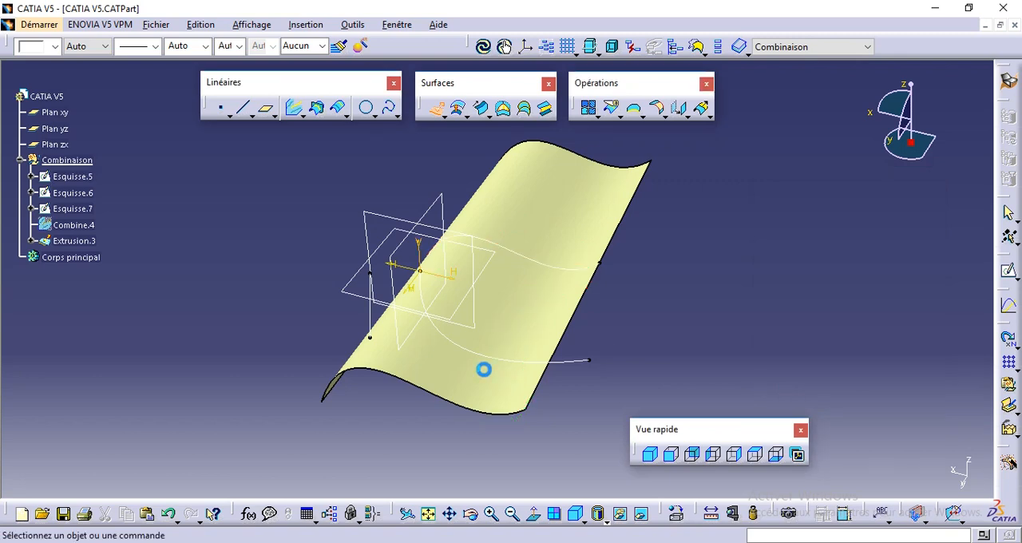
- Extrude Esquisse.6 as a surface 200 mm to each side of its sketch plane
{"action": "middle_click_drag", "start_coordinate": [484, 373], "coordinate": [498, 284]}
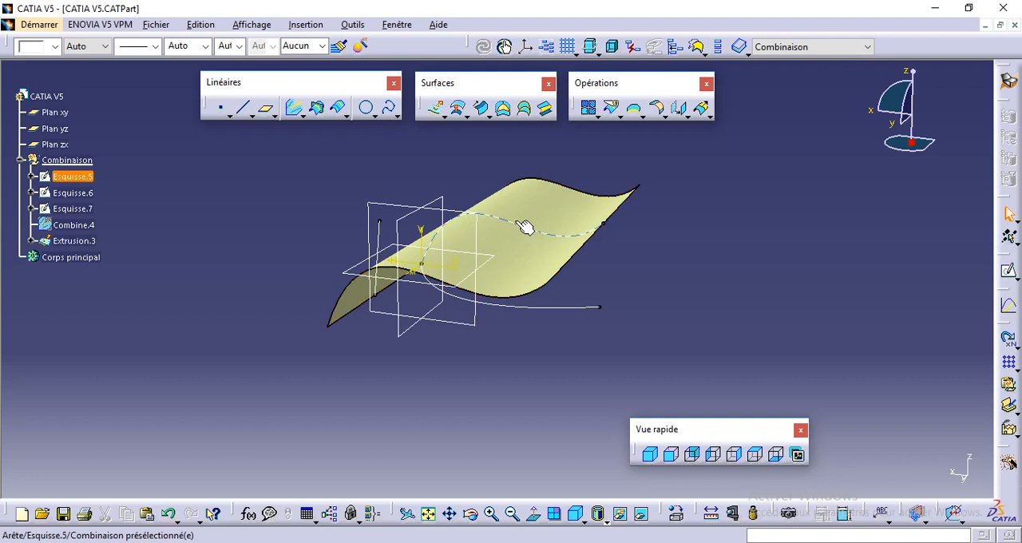
{"action": "left_click", "coordinate": [548, 307]}
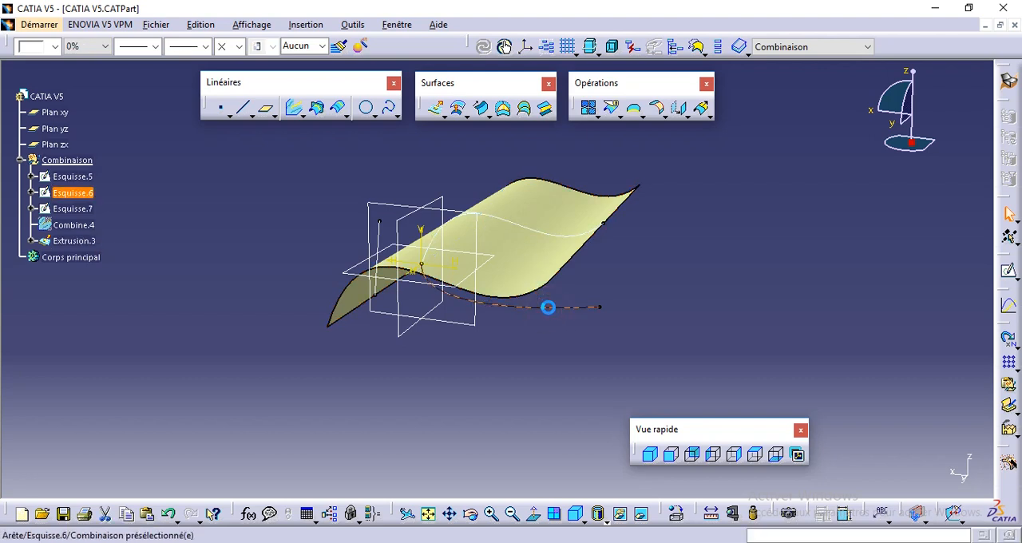
{"action": "left_click", "coordinate": [440, 112]}
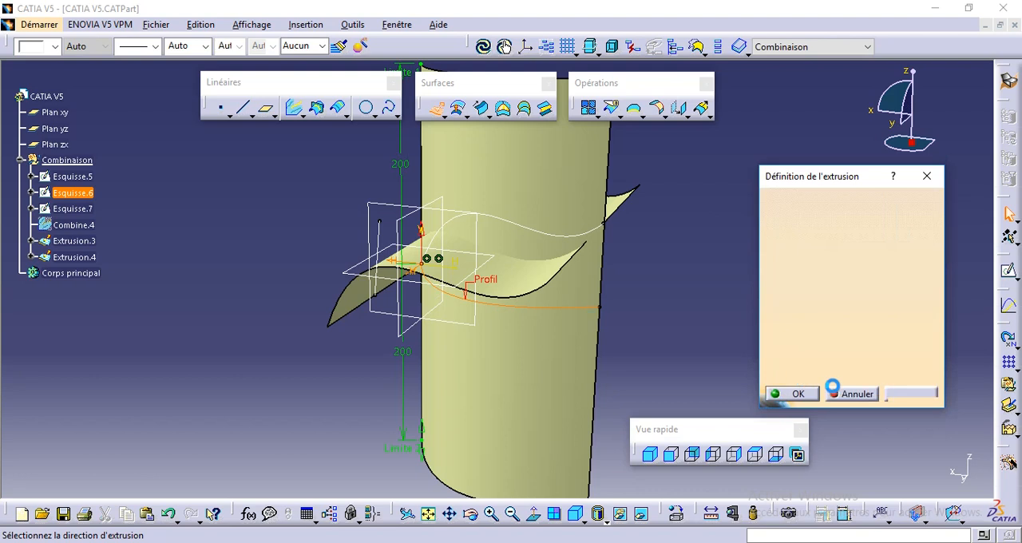
{"action": "left_click", "coordinate": [795, 393]}
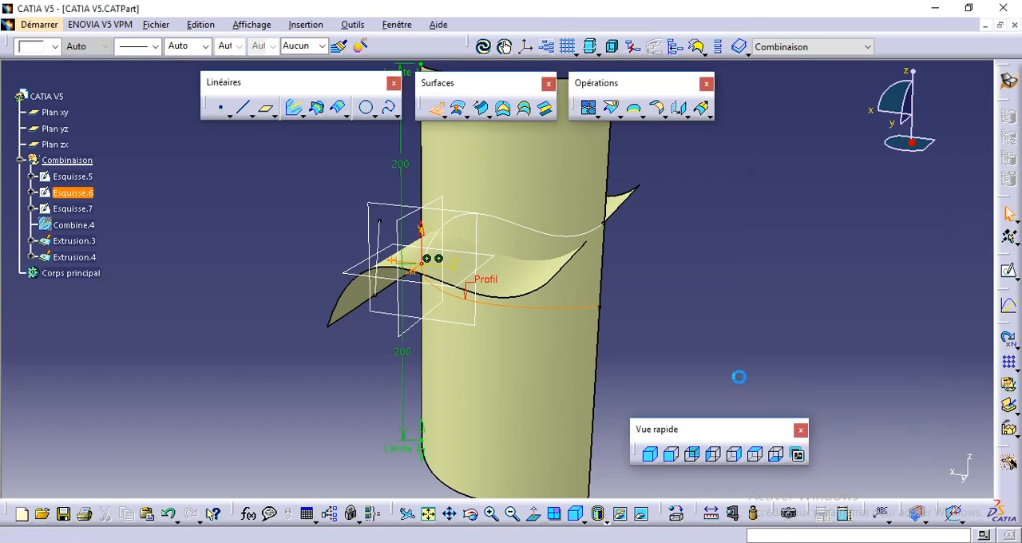
- Create the intersection curve between the two extruded surfaces, with Extrusion.4 as first element and Extrusion.3 as second
{"action": "mouse_move", "coordinate": [463, 346]}
{"action": "middle_mouse_down"}
{"action": "mouse_move", "coordinate": [464, 373]}
{"action": "mouse_move", "coordinate": [463, 364]}
{"action": "middle_mouse_up"}
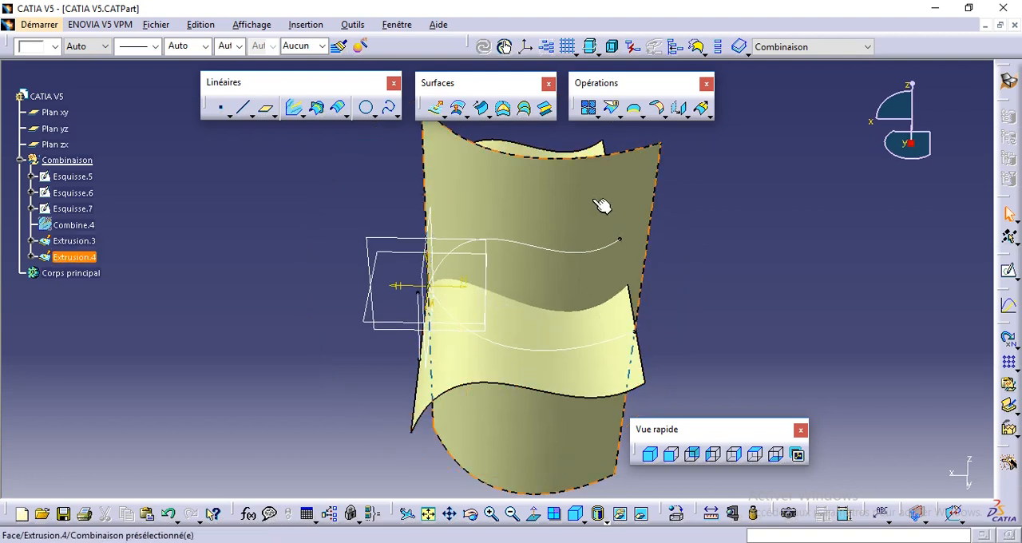
{"action": "middle_click_drag", "start_coordinate": [515, 352], "coordinate": [514, 367]}
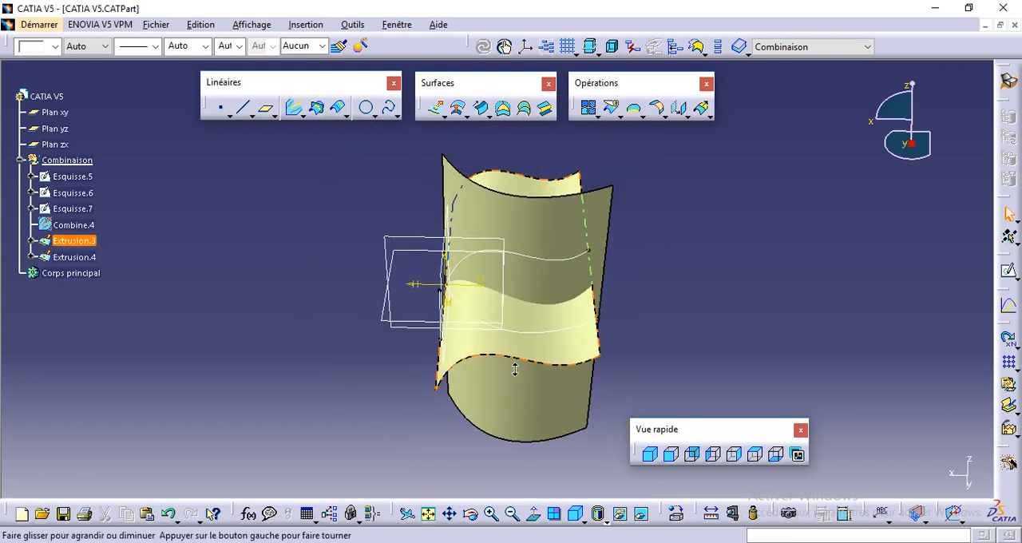
{"action": "left_click", "coordinate": [325, 213]}
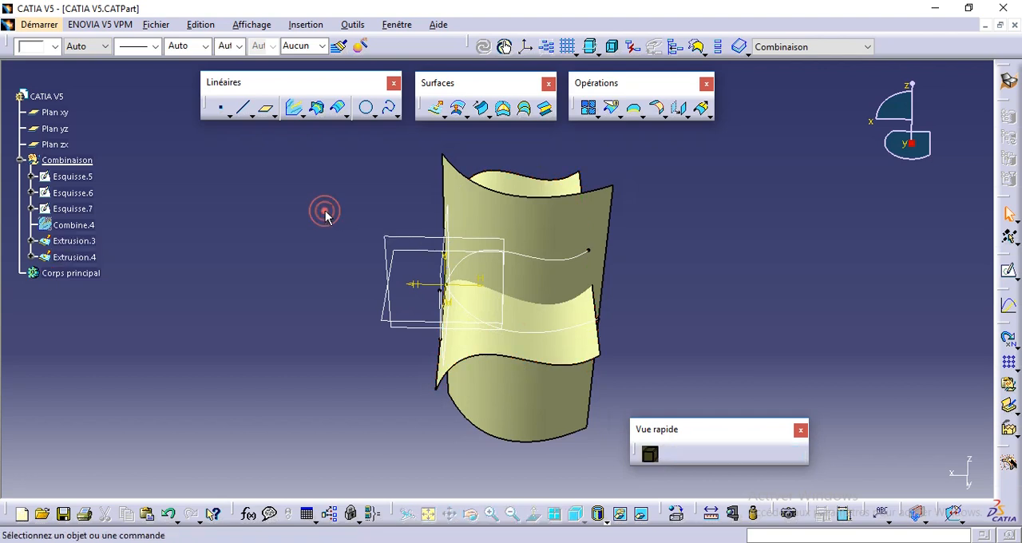
{"action": "left_click", "coordinate": [318, 109]}
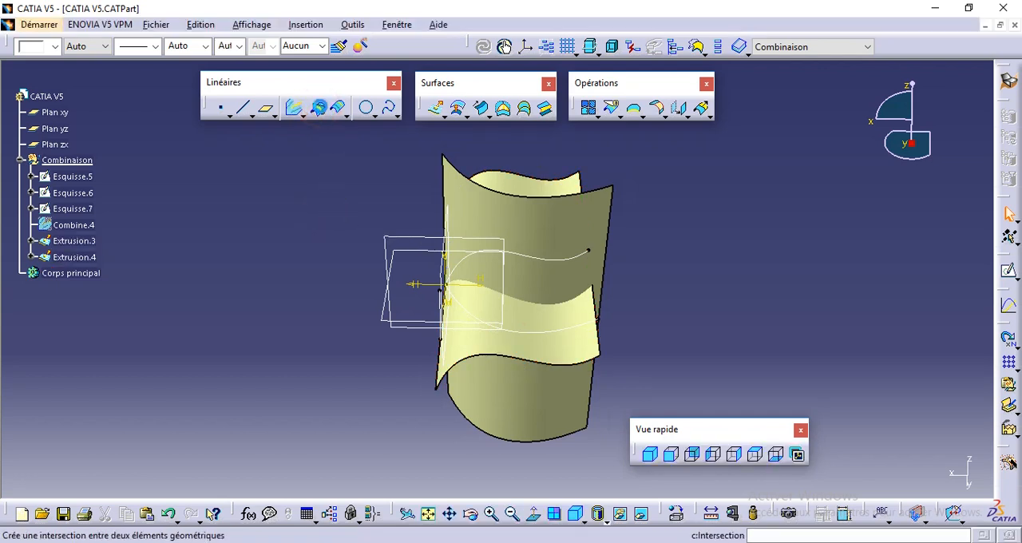
{"action": "left_click", "coordinate": [337, 108]}
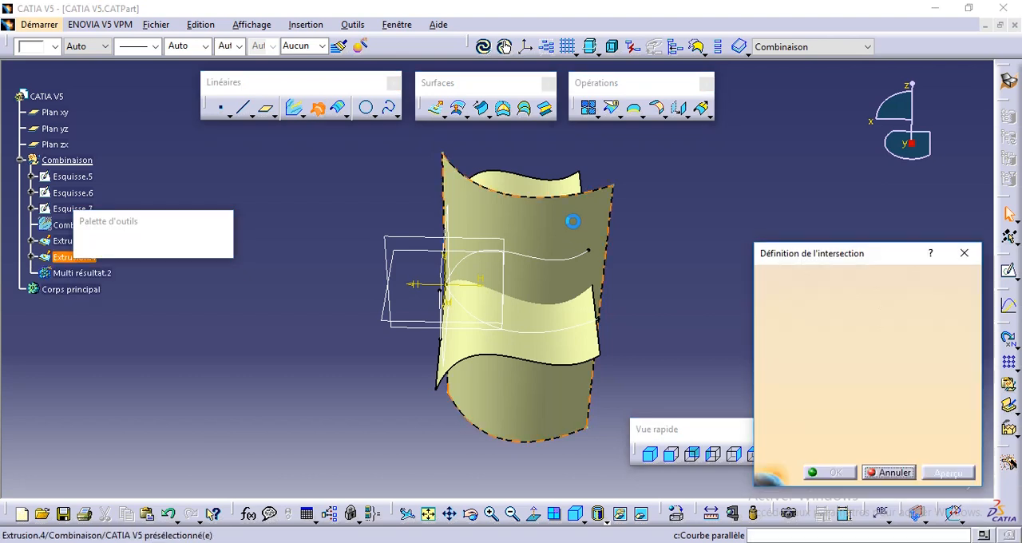
{"action": "left_click", "coordinate": [573, 222]}
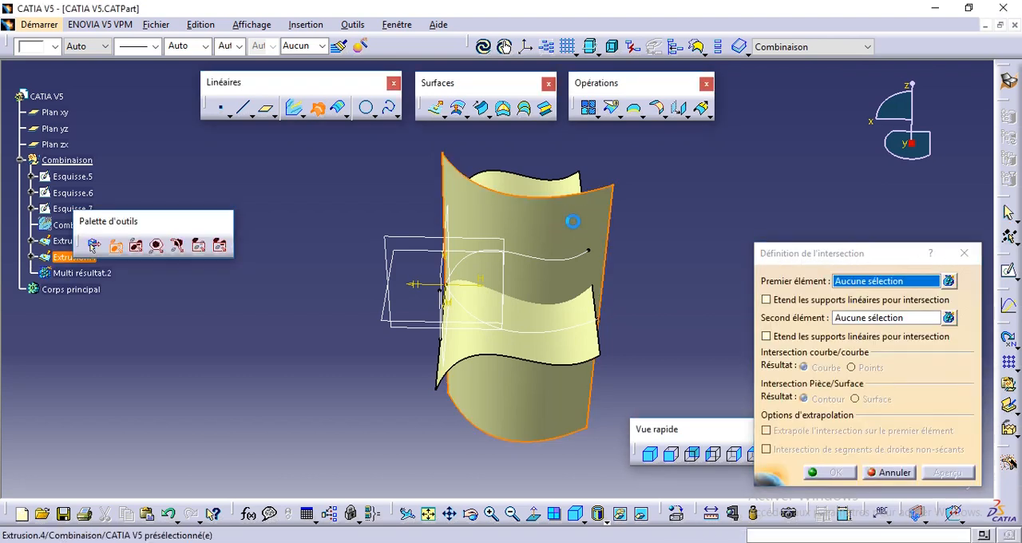
{"action": "left_click", "coordinate": [545, 336]}
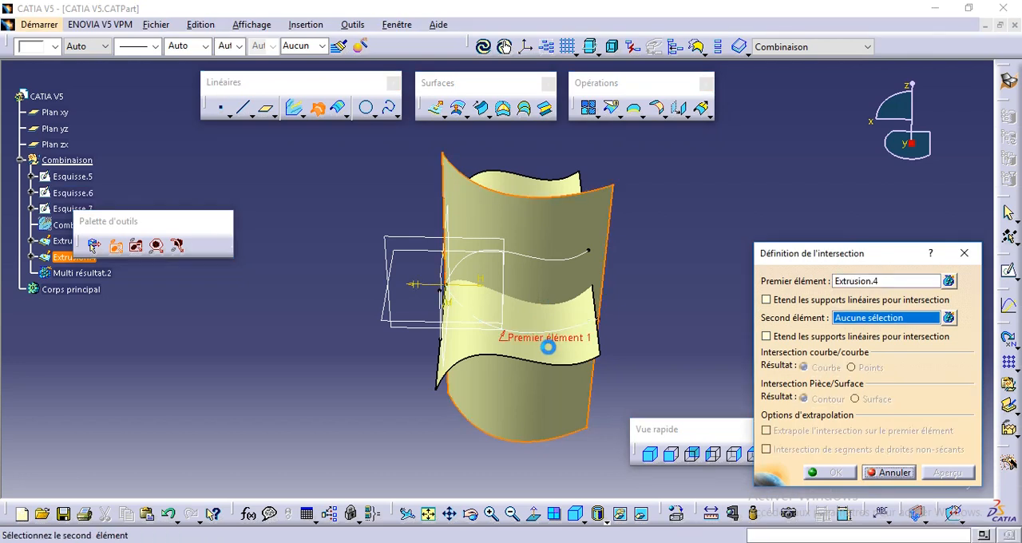
{"action": "left_click", "coordinate": [548, 347]}
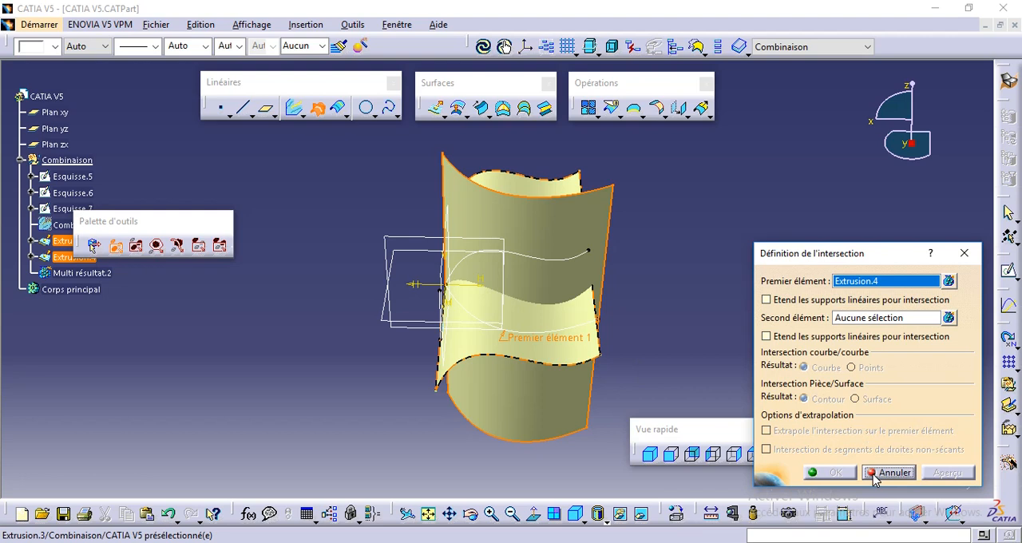
{"action": "left_click", "coordinate": [866, 318]}
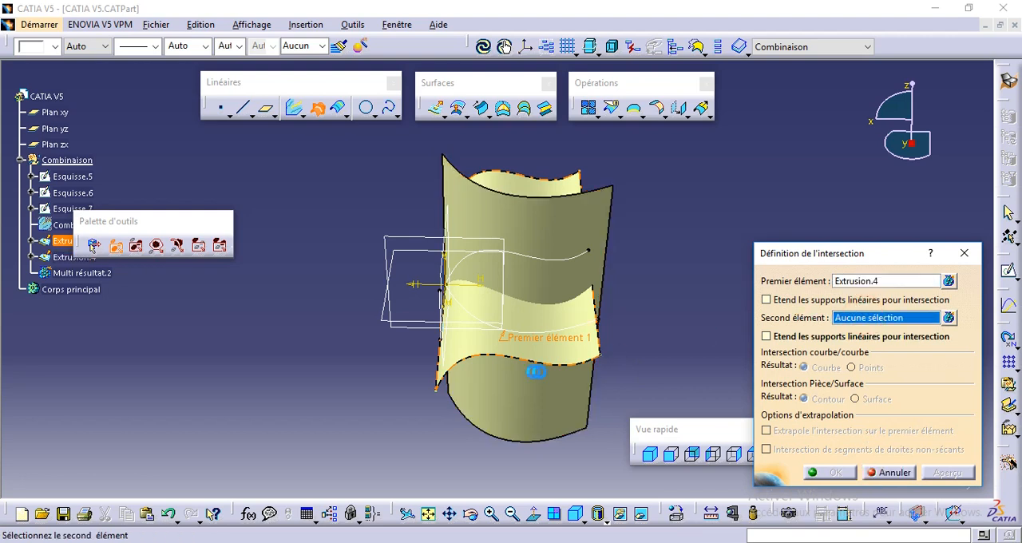
{"action": "left_click", "coordinate": [533, 350]}
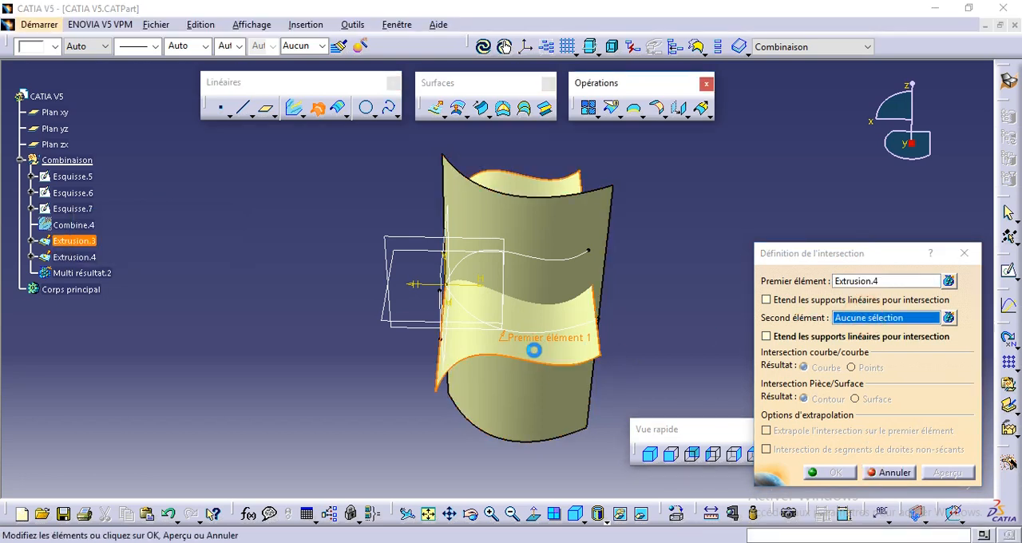
{"action": "left_click", "coordinate": [949, 473]}
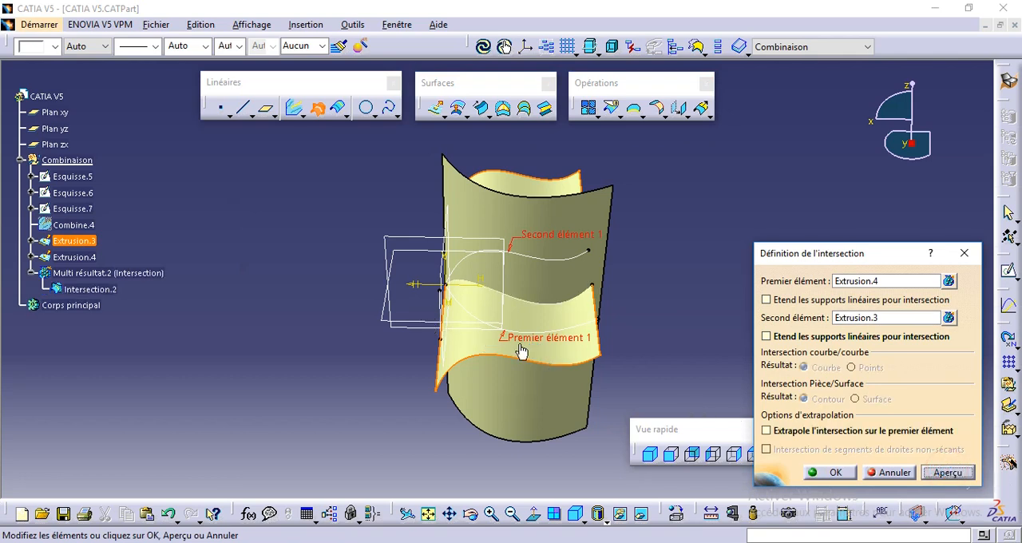
{"action": "middle_click_drag", "start_coordinate": [522, 303], "coordinate": [523, 261]}
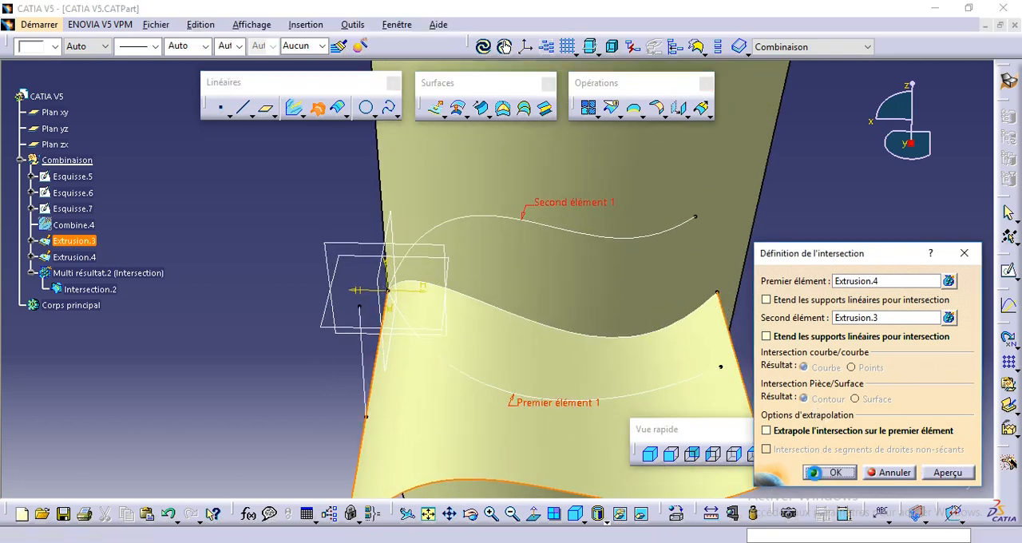
{"action": "left_click", "coordinate": [822, 473]}
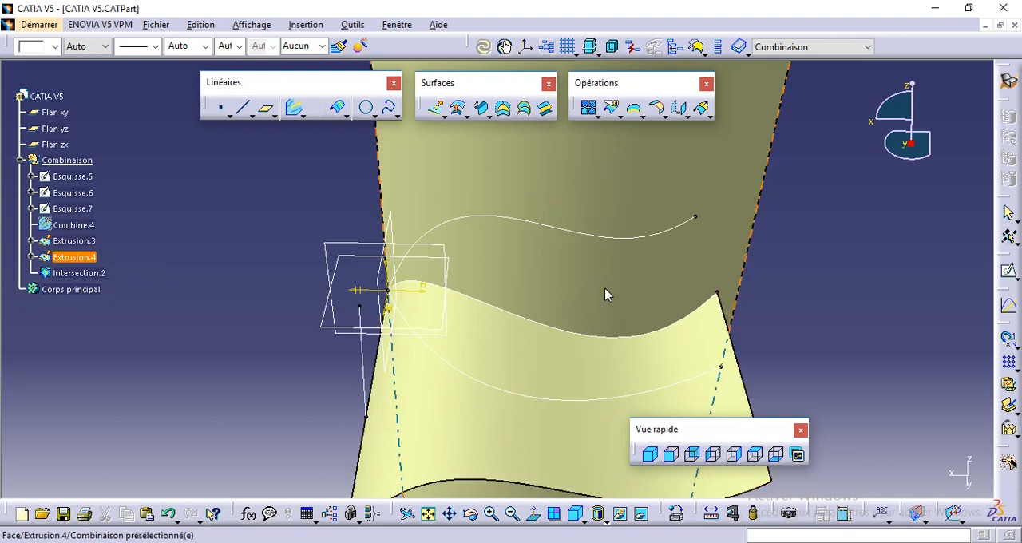
- Hide both extruded surfaces, Extrusion.3 and Extrusion.4
{"action": "left_click", "coordinate": [80, 248]}
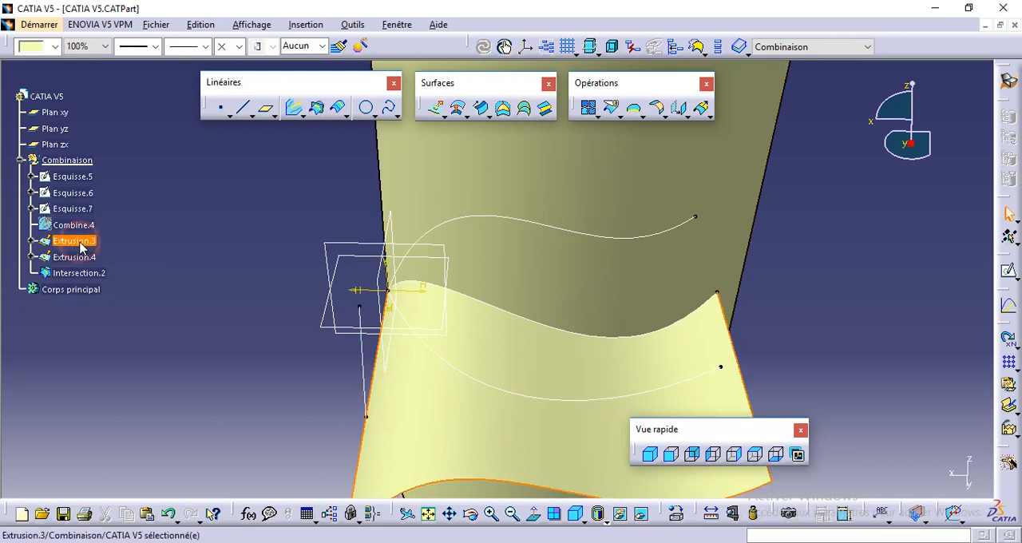
{"action": "right_click", "coordinate": [81, 248]}
{"action": "left_click", "coordinate": [120, 280]}
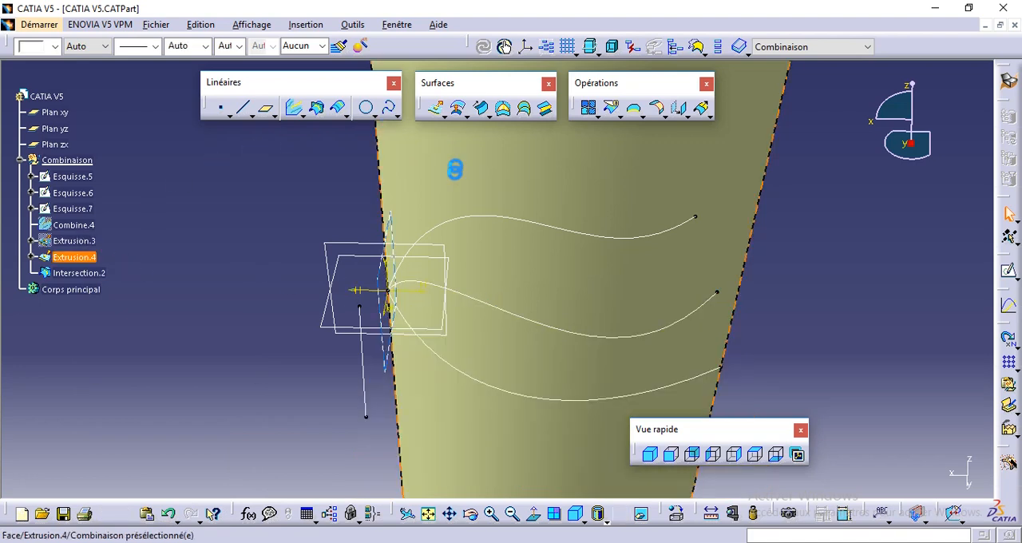
{"action": "left_click", "coordinate": [64, 257]}
{"action": "right_click", "coordinate": [64, 257]}
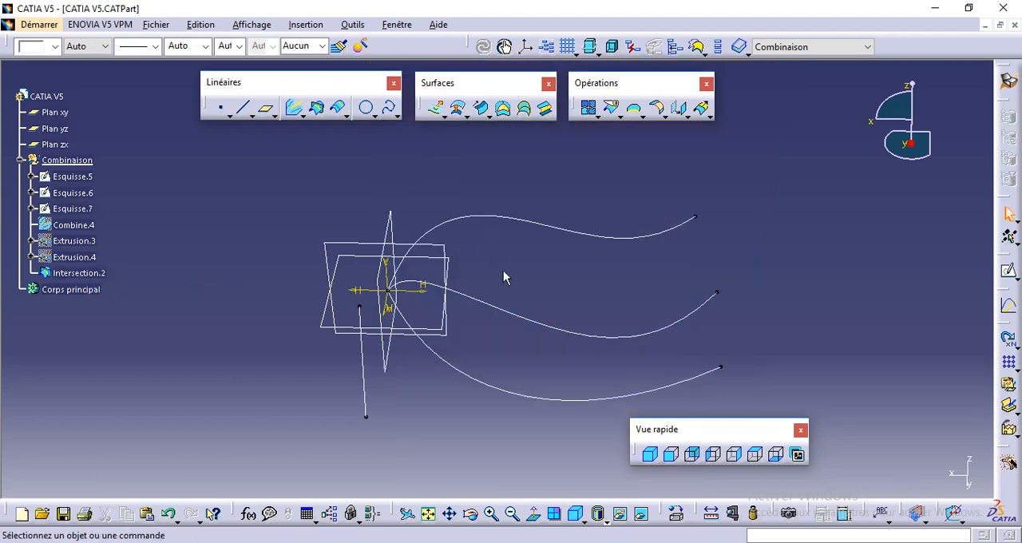
- Highlight the intersection curve for comparison and show the hidden combined curve Combine.4
{"action": "left_click", "coordinate": [82, 273]}
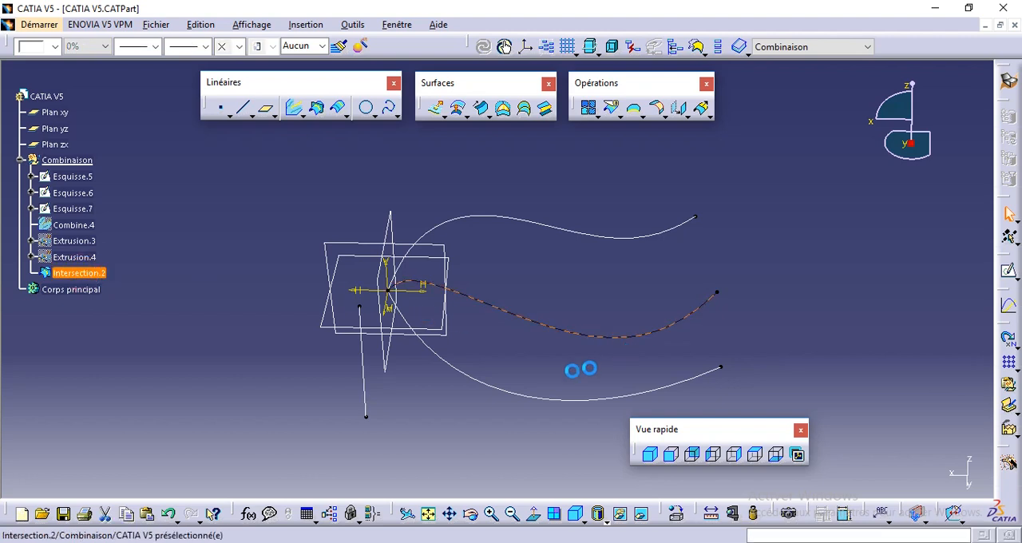
{"action": "middle_click_drag", "start_coordinate": [505, 361], "coordinate": [485, 313]}
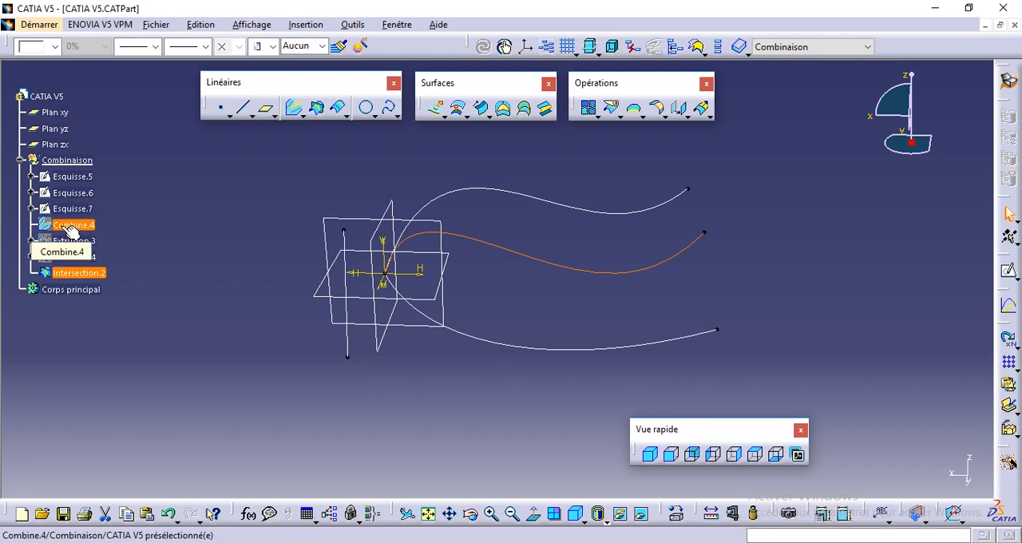
{"action": "left_click", "coordinate": [519, 231]}
{"action": "middle_click_drag", "start_coordinate": [548, 292], "coordinate": [511, 310]}
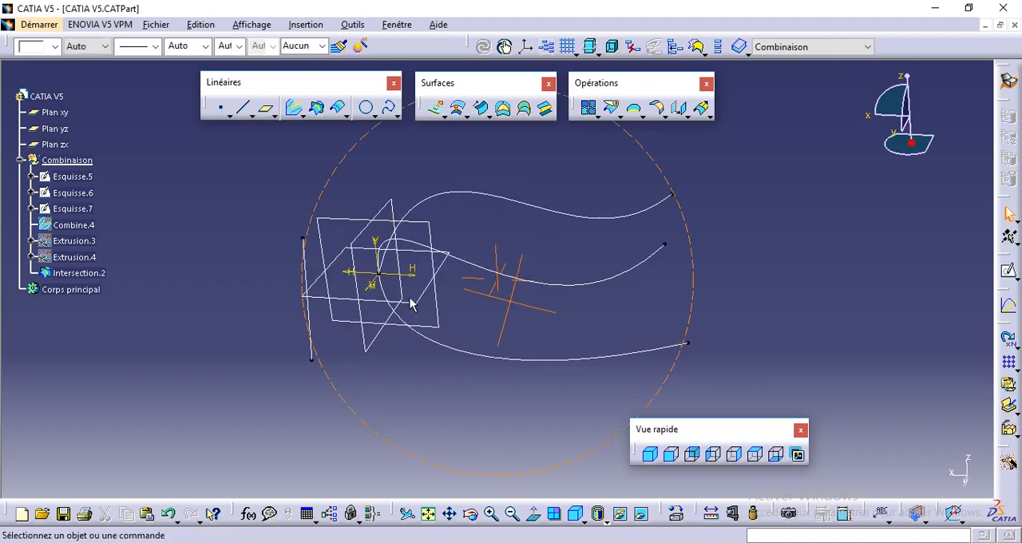
{"action": "left_click", "coordinate": [81, 225]}
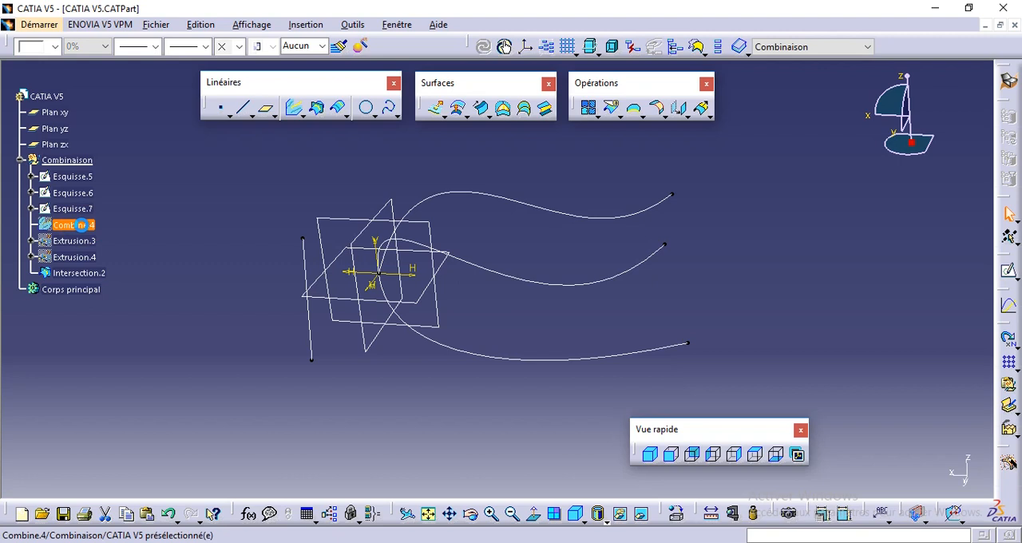
{"action": "right_click", "coordinate": [81, 225]}
{"action": "left_click", "coordinate": [129, 273]}
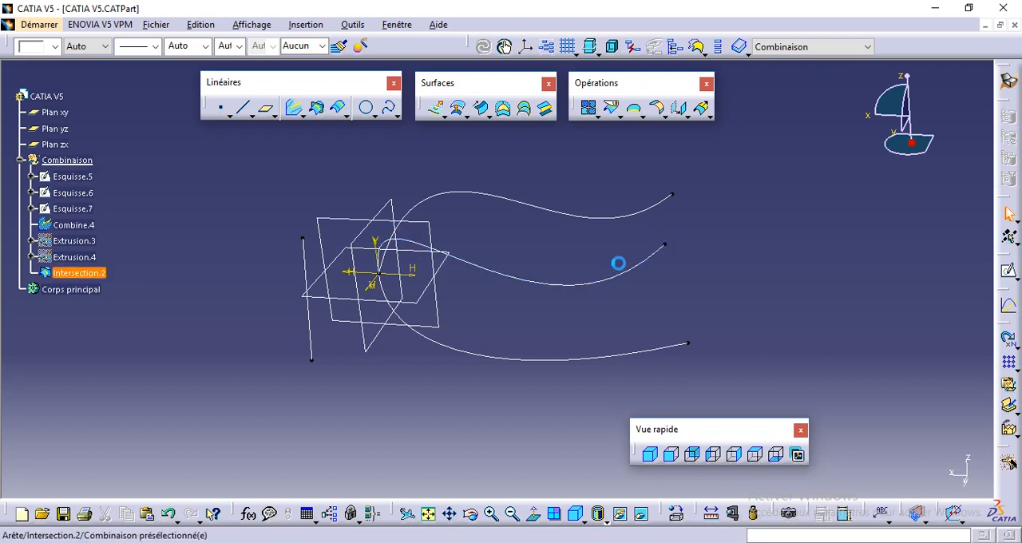
- Compare the combined curve with the intersection curve by hiding Intersection.2 and showing it again
{"action": "right_click", "coordinate": [80, 271]}
{"action": "left_click", "coordinate": [118, 283]}
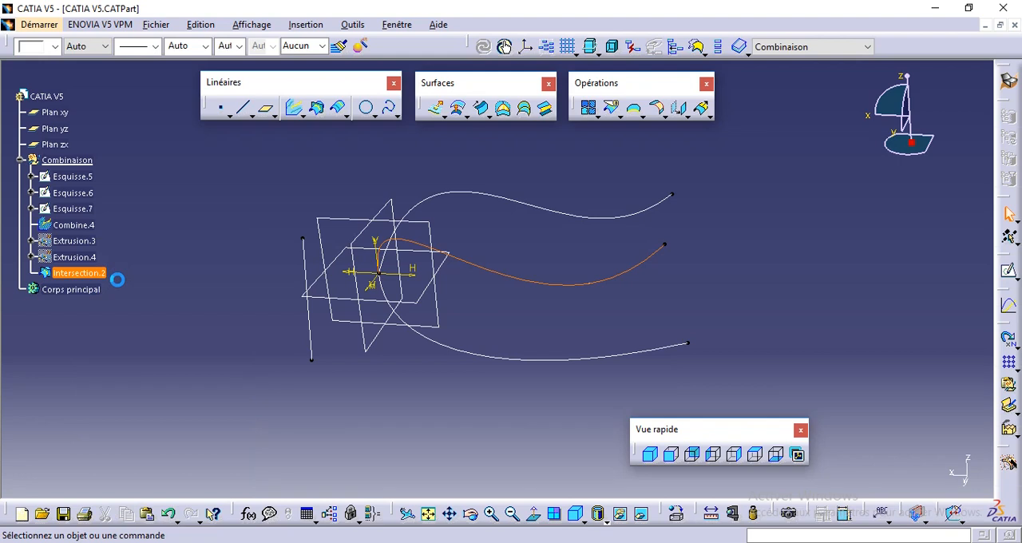
{"action": "right_click", "coordinate": [68, 230]}
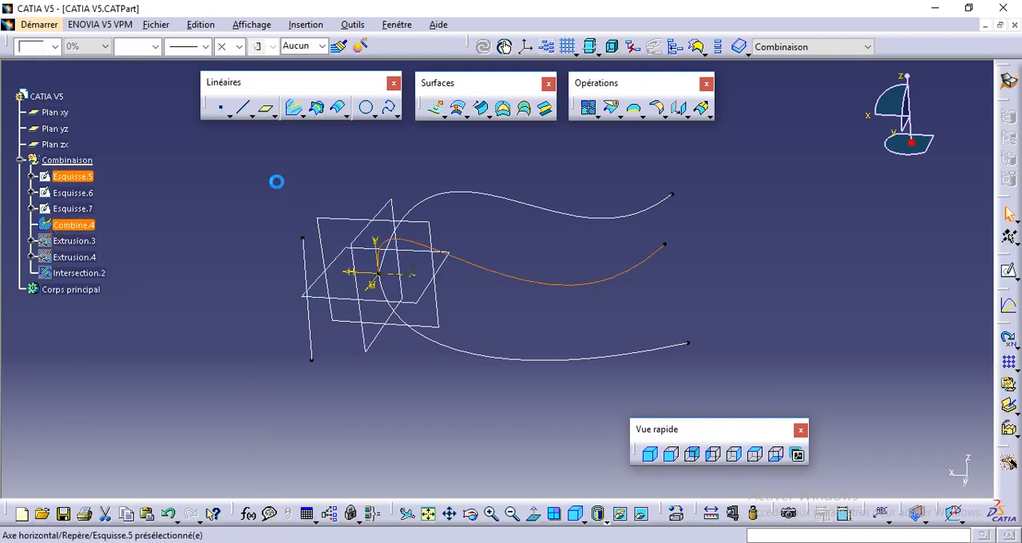
{"action": "left_click", "coordinate": [84, 272]}
{"action": "right_click", "coordinate": [86, 272]}
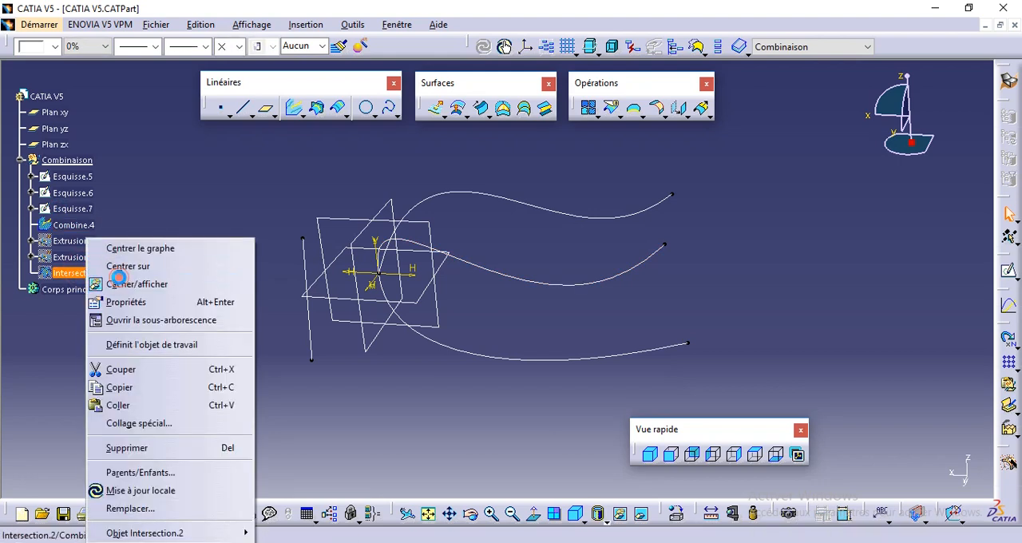
{"action": "left_click", "coordinate": [118, 277]}
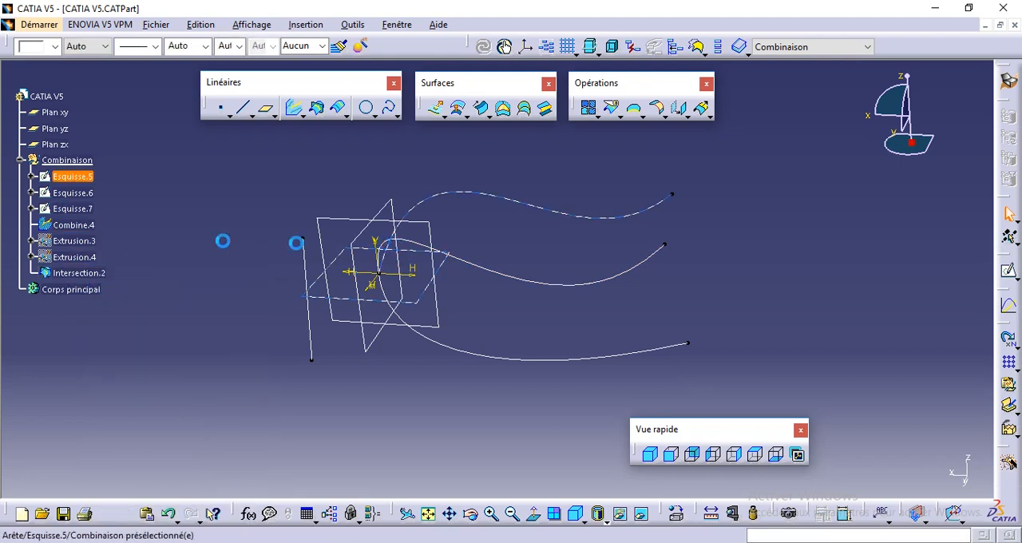
- Delete the combined curve Combine.4 after checking it against the intersection curve from several angles
{"action": "middle_click_drag", "start_coordinate": [322, 201], "coordinate": [407, 245]}
{"action": "middle_click_drag", "start_coordinate": [496, 358], "coordinate": [316, 304]}
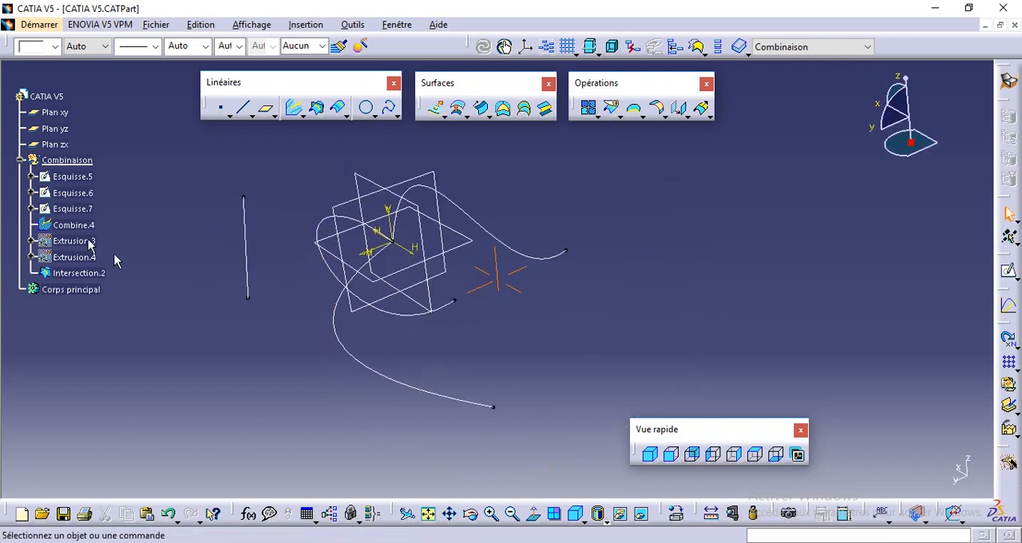
{"action": "middle_click_drag", "start_coordinate": [297, 236], "coordinate": [337, 259]}
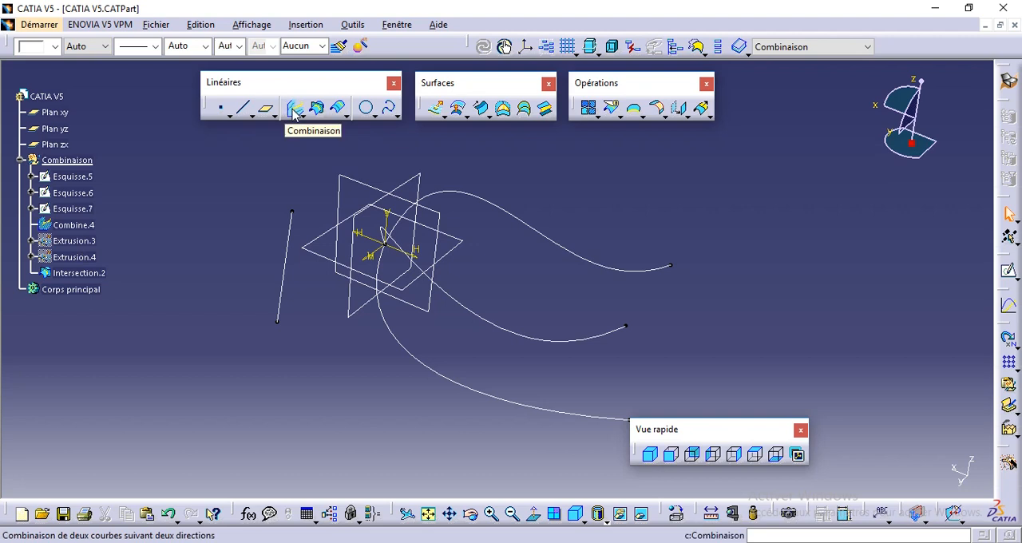
{"action": "left_click", "coordinate": [417, 268]}
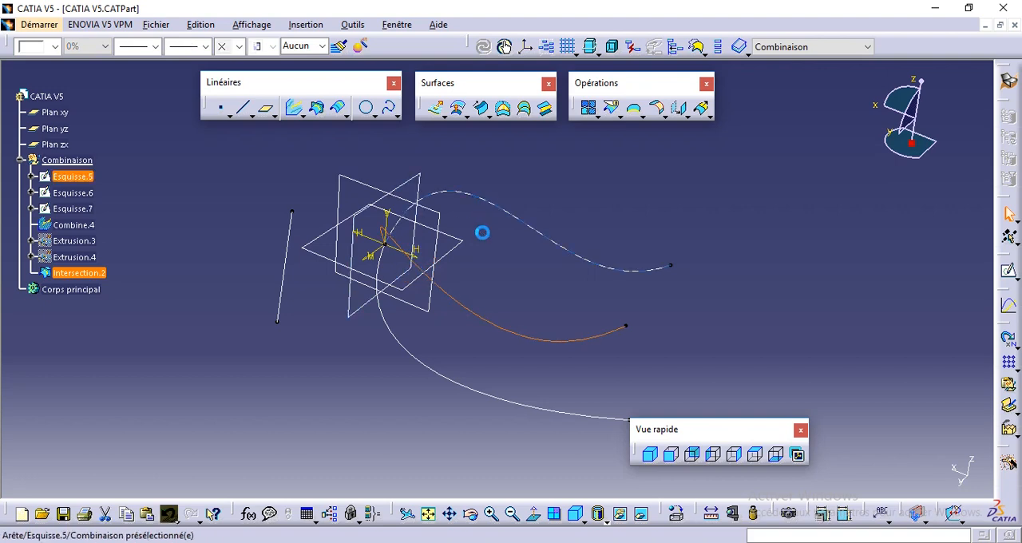
{"action": "left_click", "coordinate": [514, 174]}
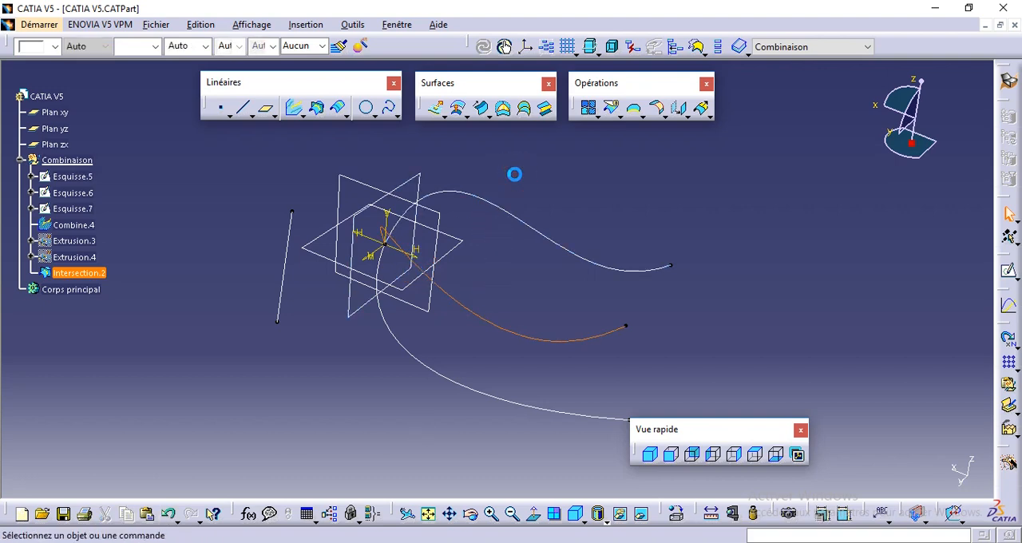
{"action": "middle_click_drag", "start_coordinate": [409, 224], "coordinate": [363, 248]}
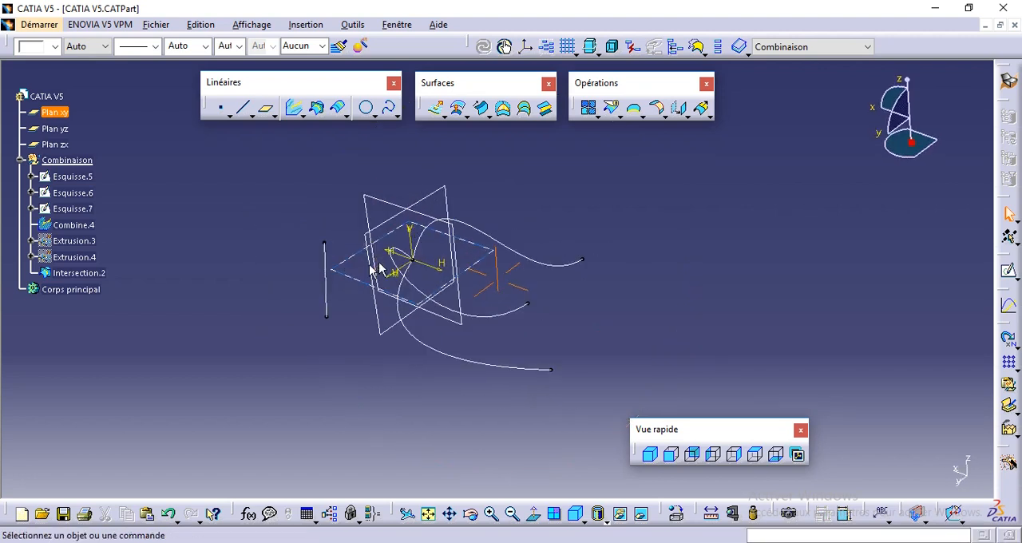
{"action": "left_click", "coordinate": [76, 225]}
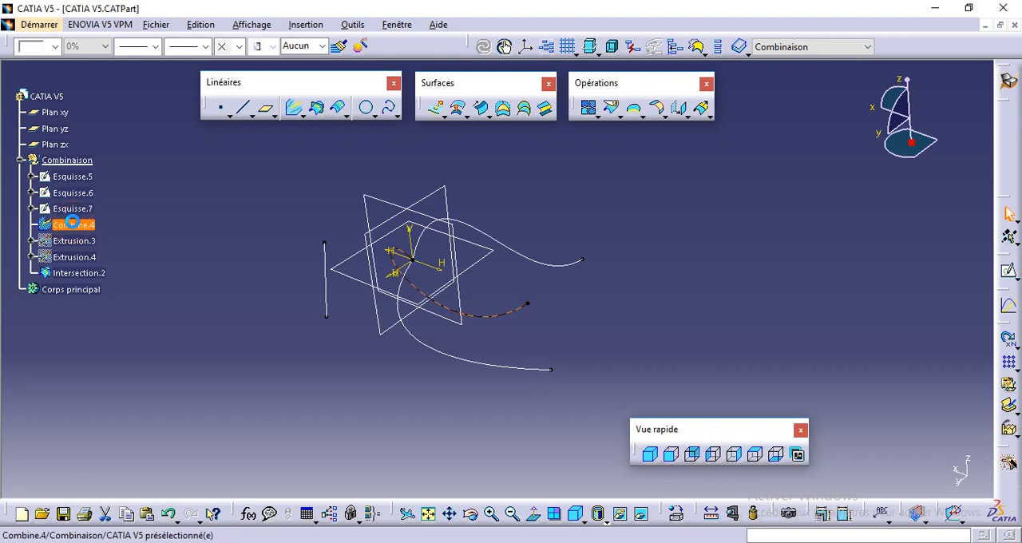
{"action": "left_click", "coordinate": [72, 223]}
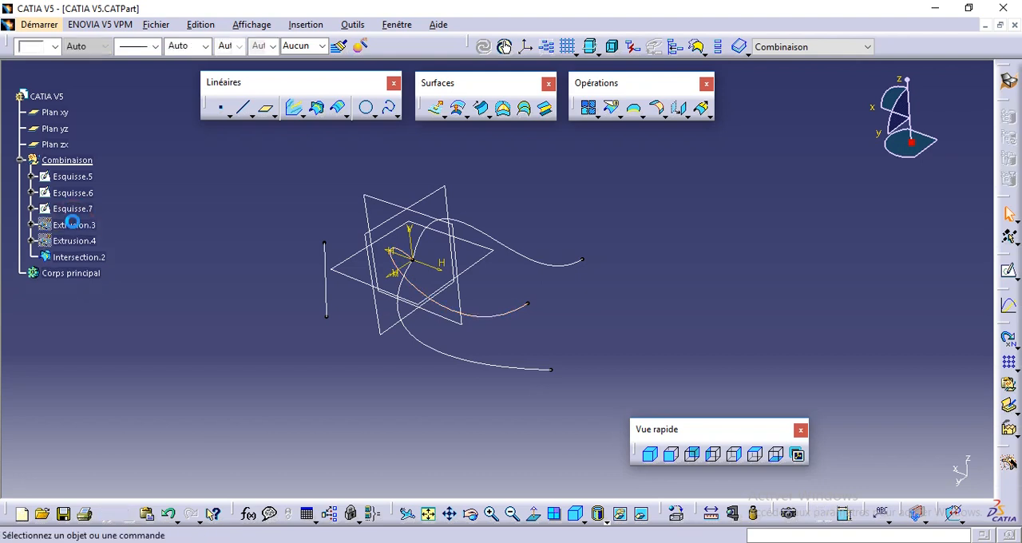
- Toggle the visibility of the Intersection.2 curve off and back on
{"action": "right_click", "coordinate": [65, 261]}
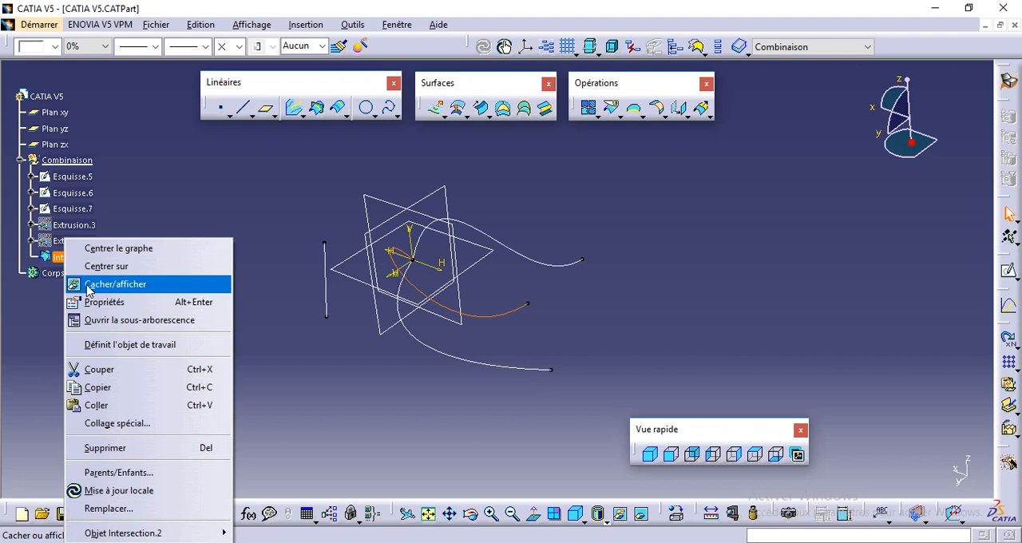
{"action": "left_click", "coordinate": [85, 284]}
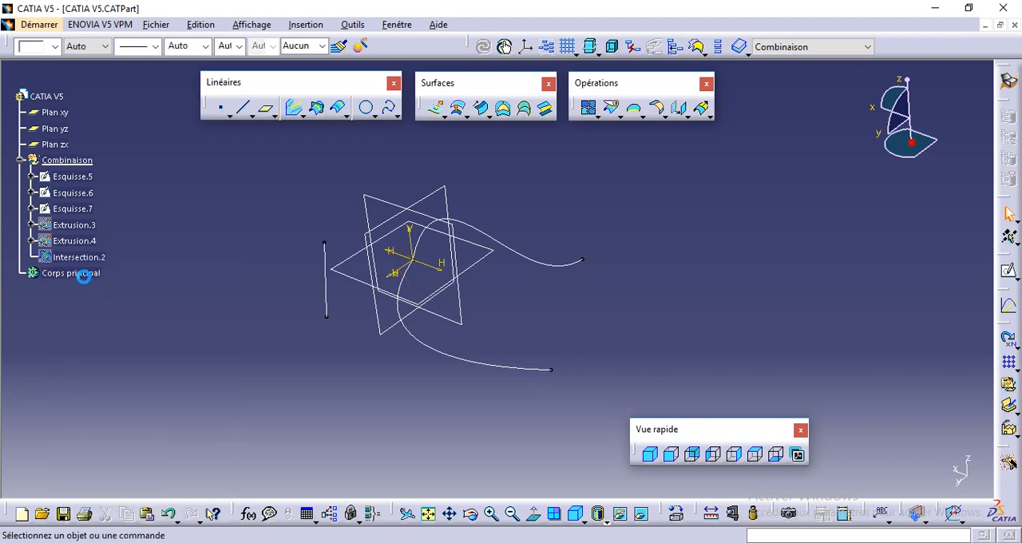
{"action": "right_click", "coordinate": [73, 257]}
{"action": "left_click", "coordinate": [106, 278]}
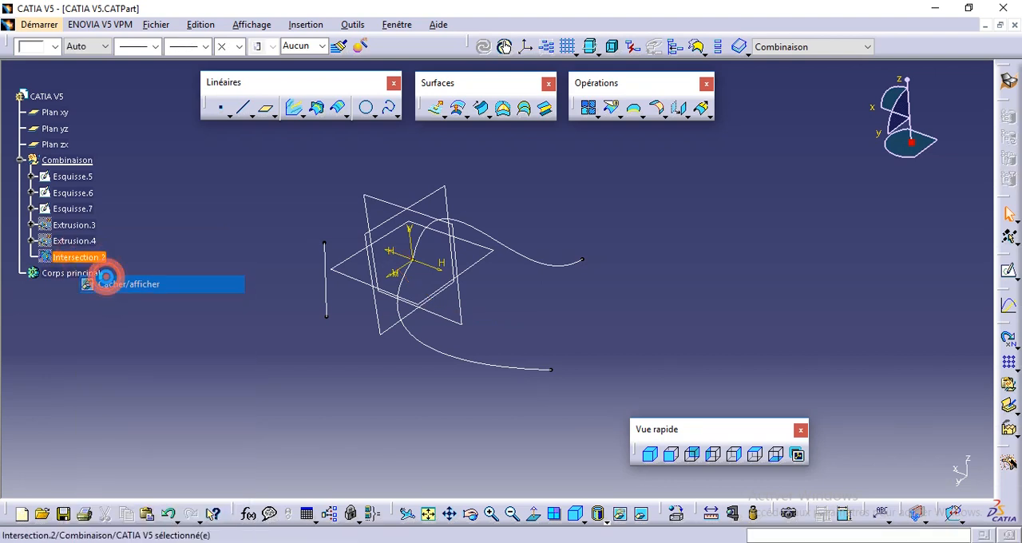
- Start a new Combine curve and set its combination type to Selon des directions
{"action": "left_click", "coordinate": [293, 197]}
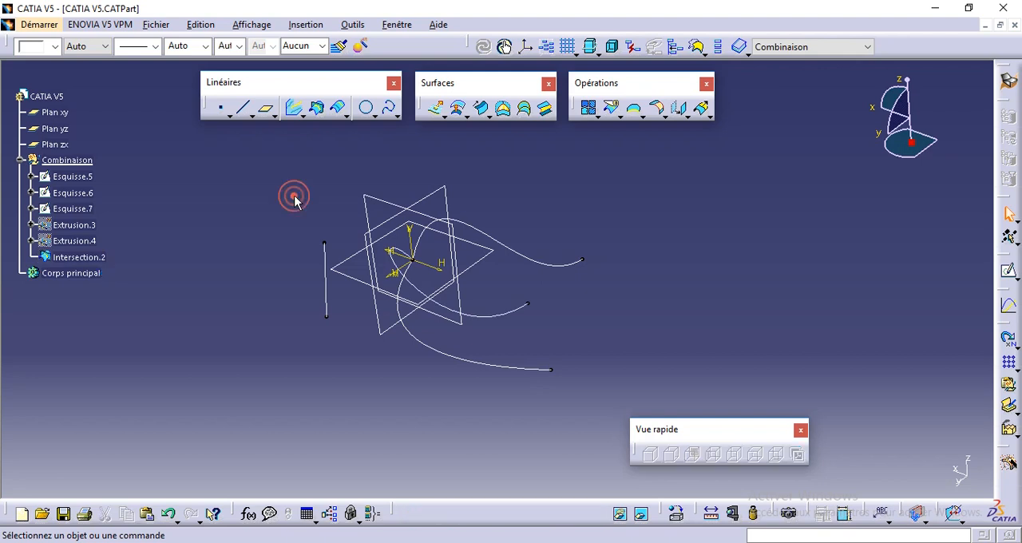
{"action": "middle_click_drag", "start_coordinate": [281, 200], "coordinate": [304, 198]}
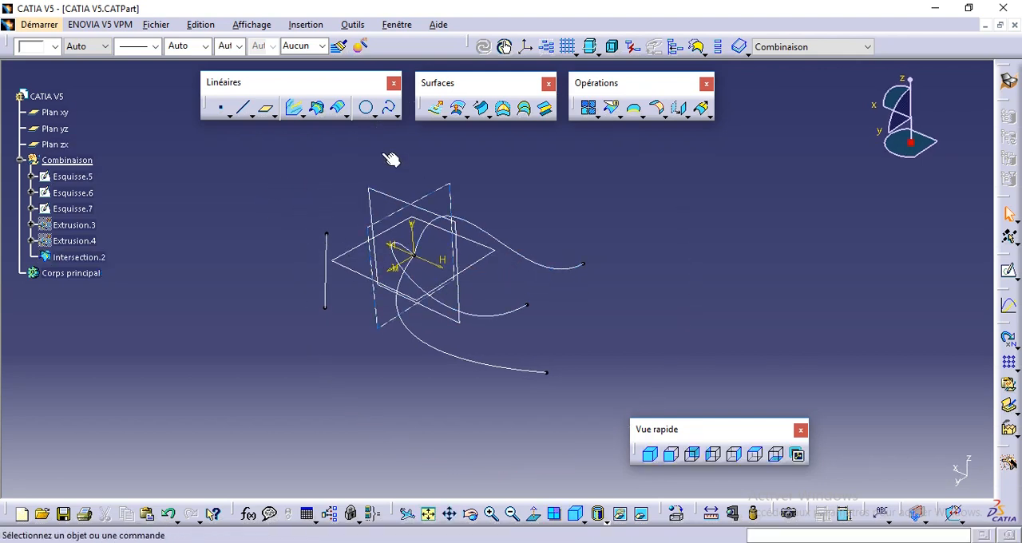
{"action": "left_click", "coordinate": [296, 109]}
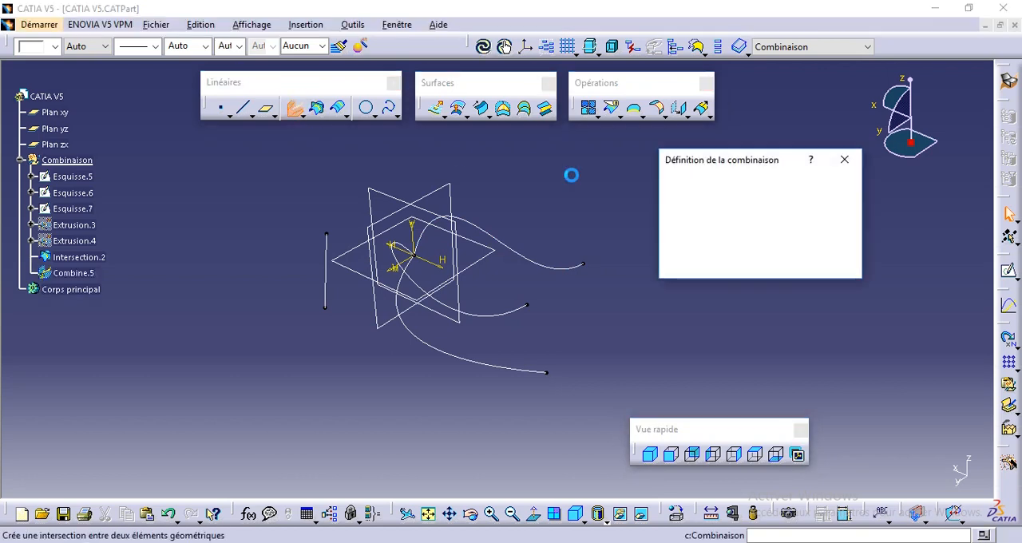
{"action": "left_click_drag", "start_coordinate": [719, 160], "coordinate": [722, 178]}
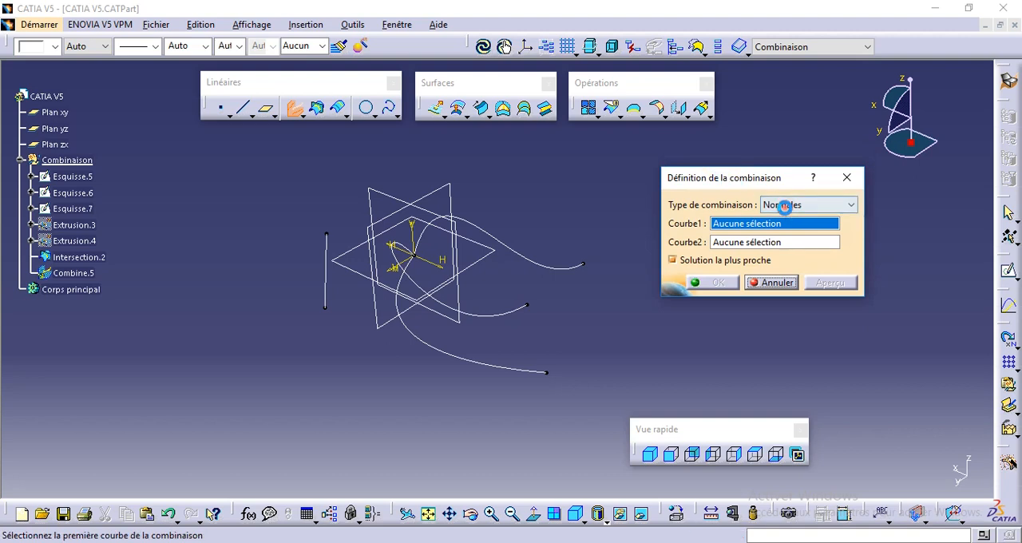
{"action": "left_click", "coordinate": [785, 206]}
{"action": "left_click", "coordinate": [784, 231]}
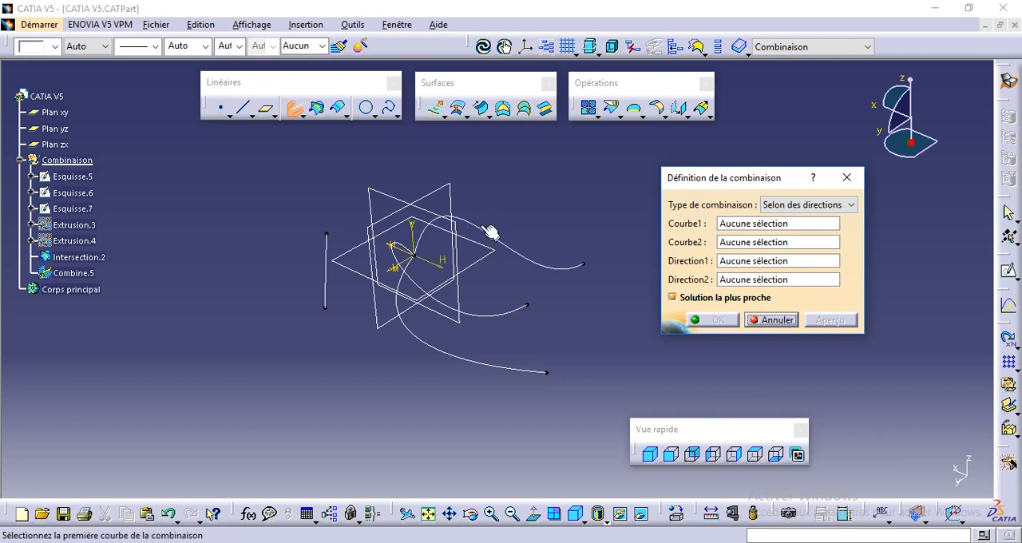
- Assign Esquisse.5 and Esquisse.6 as the two curves, with Composant Y as the first direction and the line Esquisse.7 as the second
{"action": "left_click", "coordinate": [730, 227]}
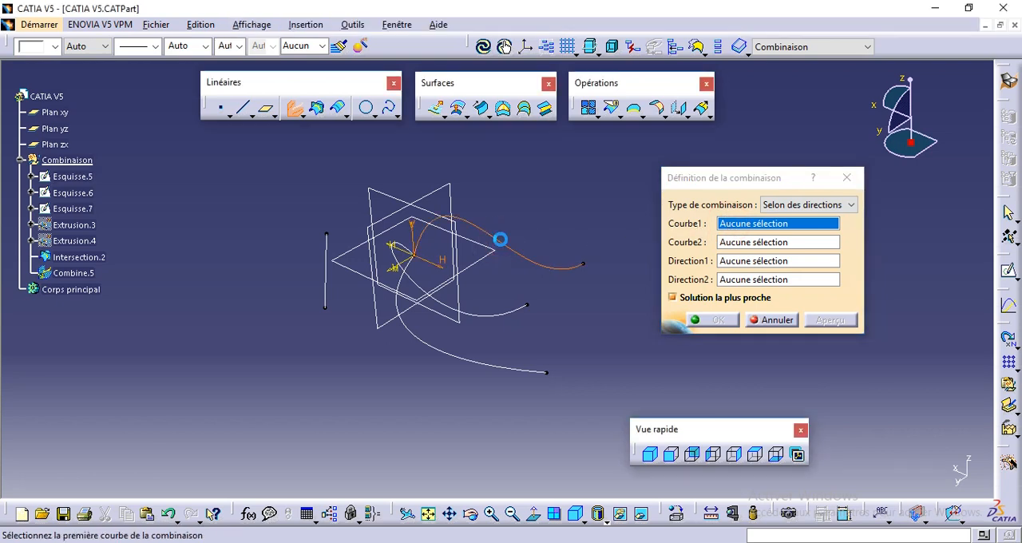
{"action": "left_click", "coordinate": [500, 240]}
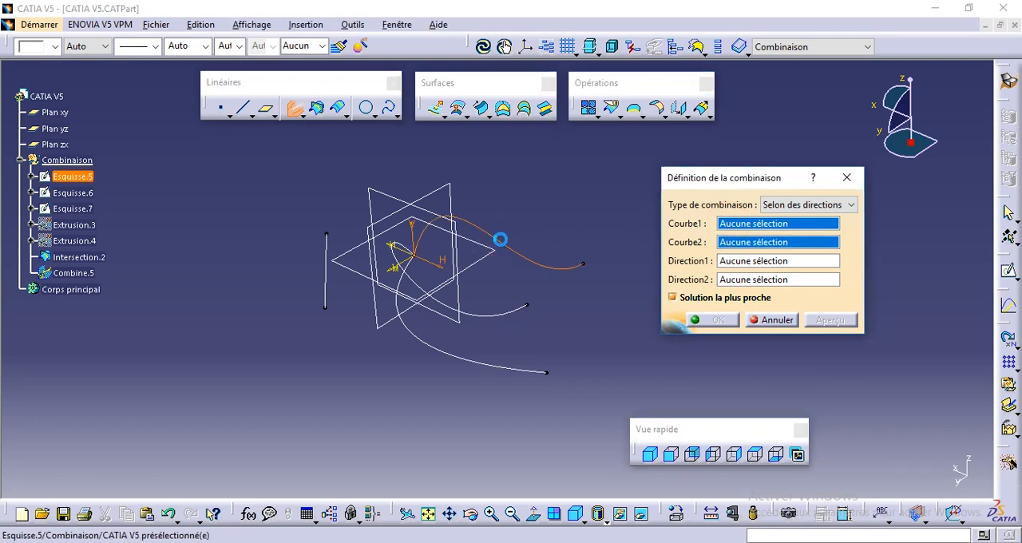
{"action": "left_click", "coordinate": [433, 351]}
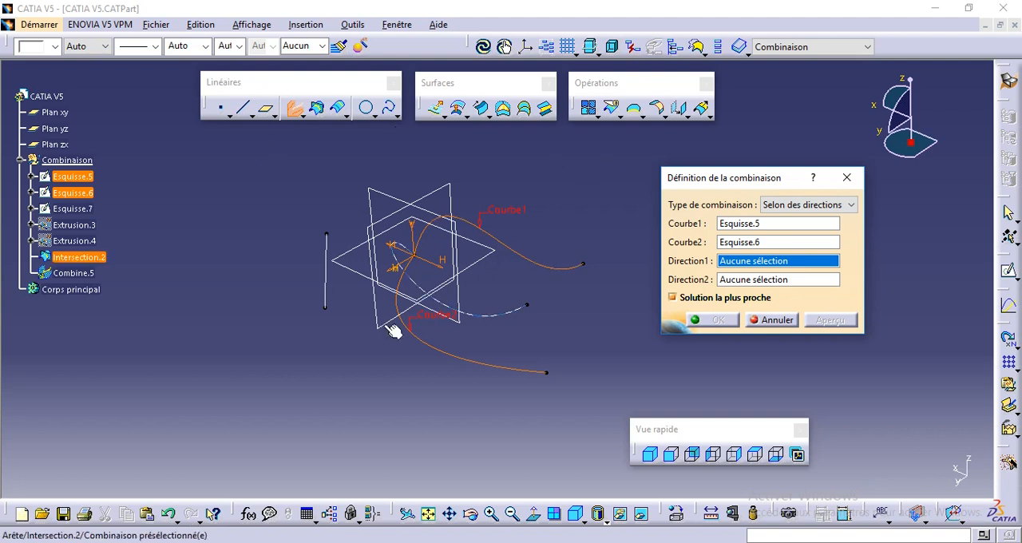
{"action": "right_click", "coordinate": [741, 266]}
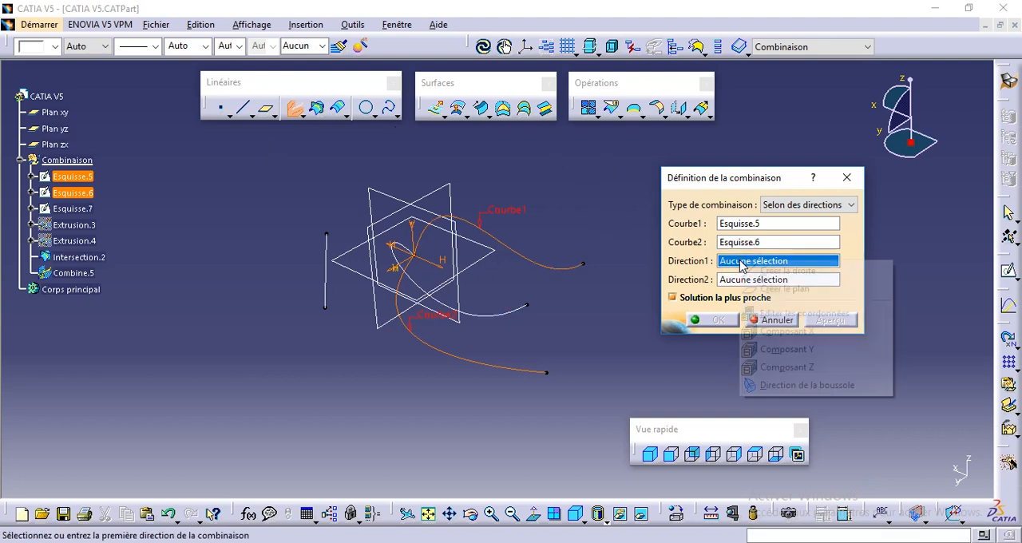
{"action": "left_click", "coordinate": [768, 347]}
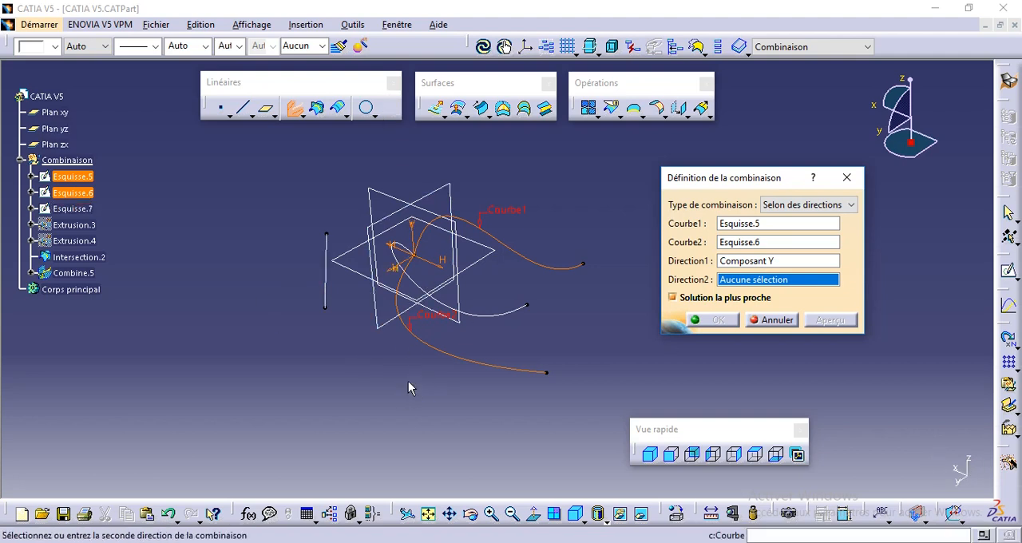
{"action": "left_click", "coordinate": [327, 251]}
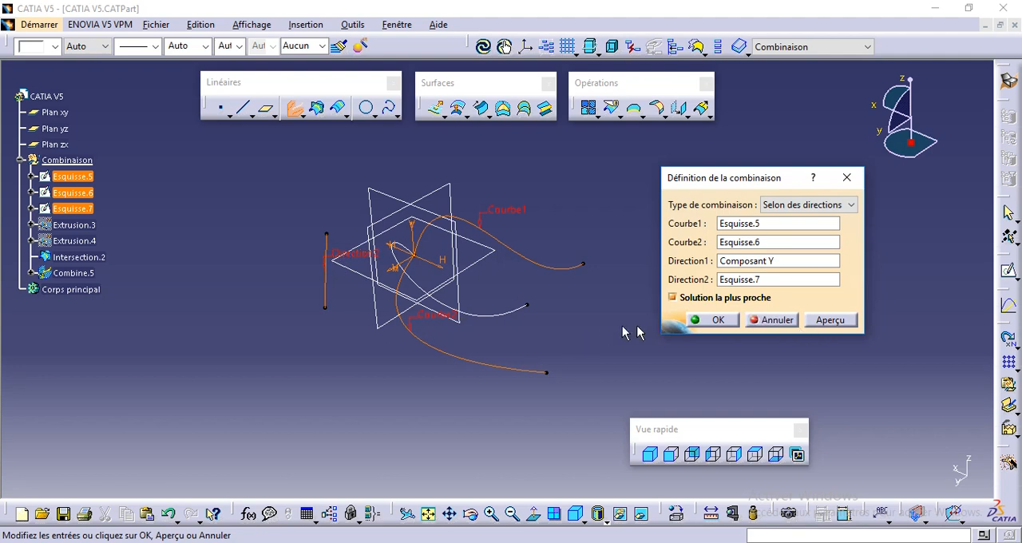
- Preview and create the directional combined curve, comparing it with the Intersection.2 curve from several angles
{"action": "left_click", "coordinate": [832, 320]}
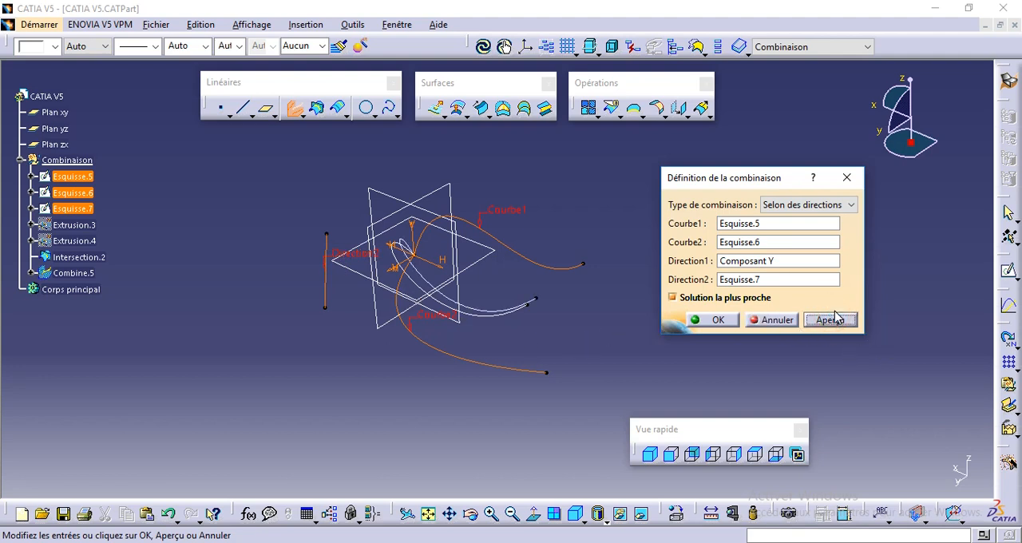
{"action": "mouse_move", "coordinate": [424, 272]}
{"action": "middle_mouse_down"}
{"action": "mouse_move", "coordinate": [434, 269]}
{"action": "mouse_move", "coordinate": [440, 326]}
{"action": "mouse_move", "coordinate": [435, 279]}
{"action": "middle_mouse_up"}
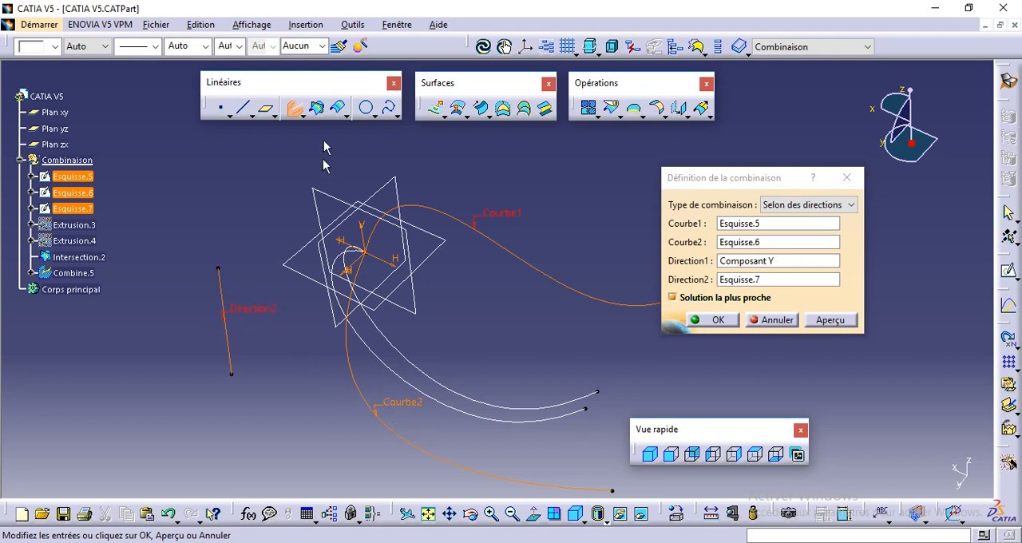
{"action": "middle_click_drag", "start_coordinate": [391, 404], "coordinate": [386, 271]}
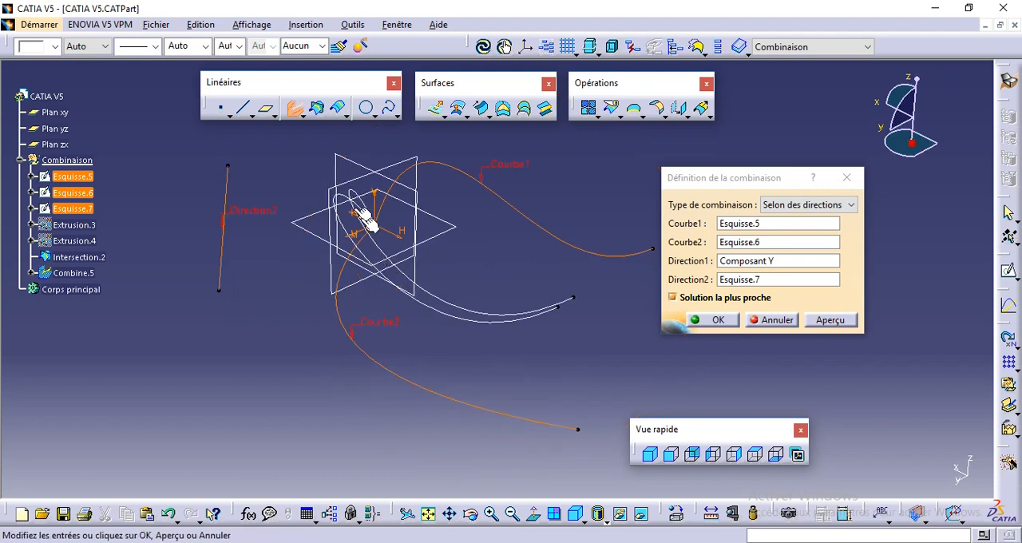
{"action": "left_click", "coordinate": [728, 321]}
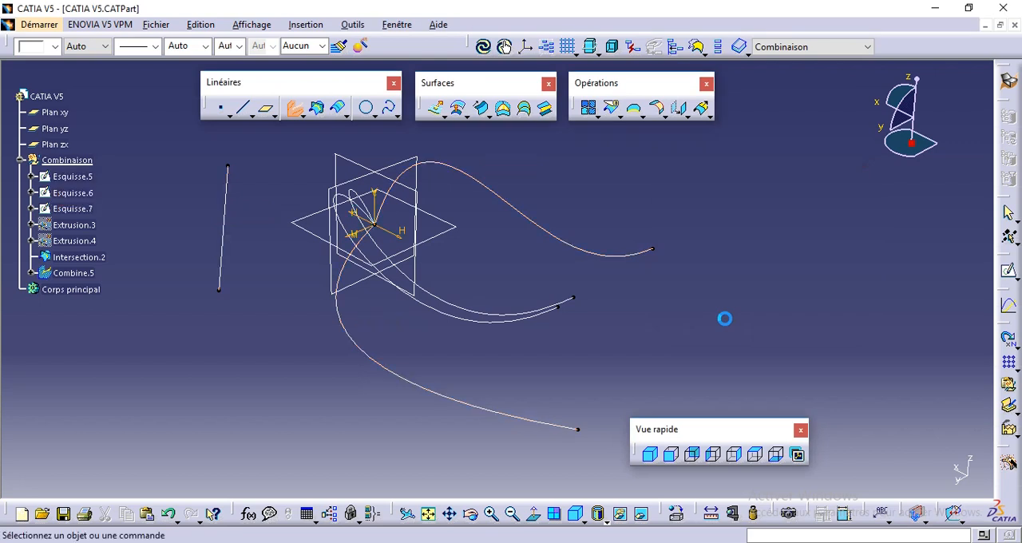
{"action": "middle_click_drag", "start_coordinate": [288, 361], "coordinate": [386, 399]}
{"action": "middle_click_drag", "start_coordinate": [688, 284], "coordinate": [567, 232]}
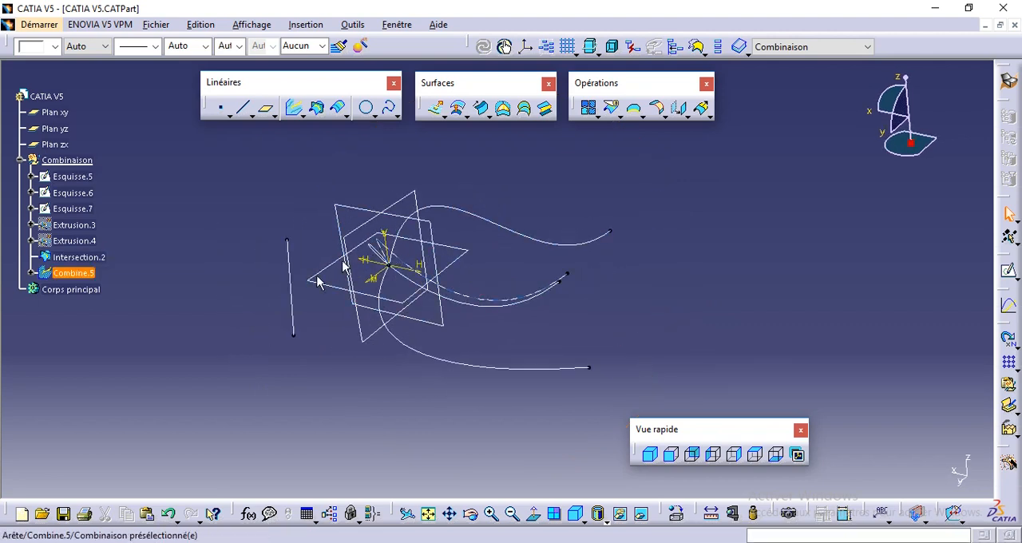
{"action": "middle_click_drag", "start_coordinate": [345, 255], "coordinate": [404, 274]}
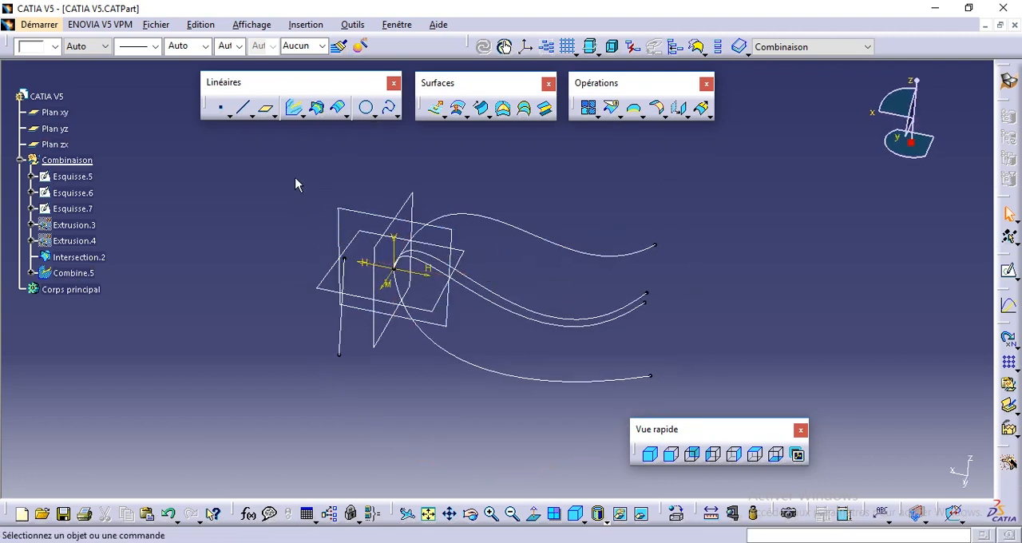